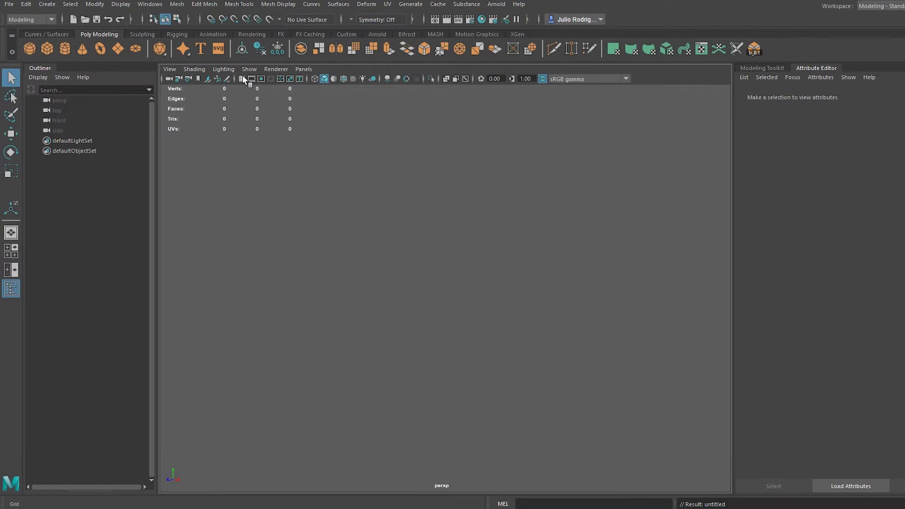
Turn on the grid and create a polygon cube at the grid centre
{"action": "left_click", "coordinate": [242, 77]}
{"action": "right_click", "coordinate": [528, 270], "text": "shift"}
{"action": "left_click", "coordinate": [467, 293]}
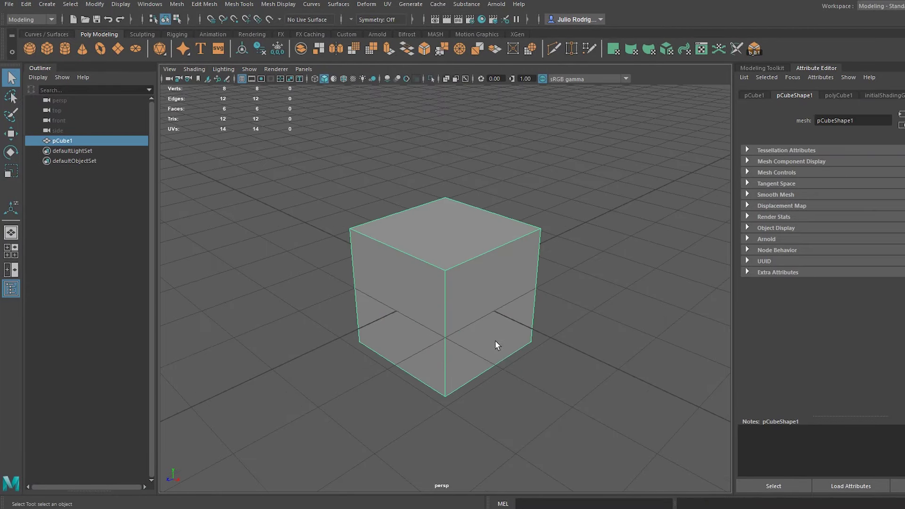
{"action": "left_click_drag", "start_coordinate": [495, 341], "coordinate": [646, 307], "text": "alt"}
Set the cube's width, height and depth to 2 and frame it in view
{"action": "type", "text": "t2"}
{"action": "key", "text": "Tab"}
{"action": "type", "text": "2"}
{"action": "key", "text": "Tab"}
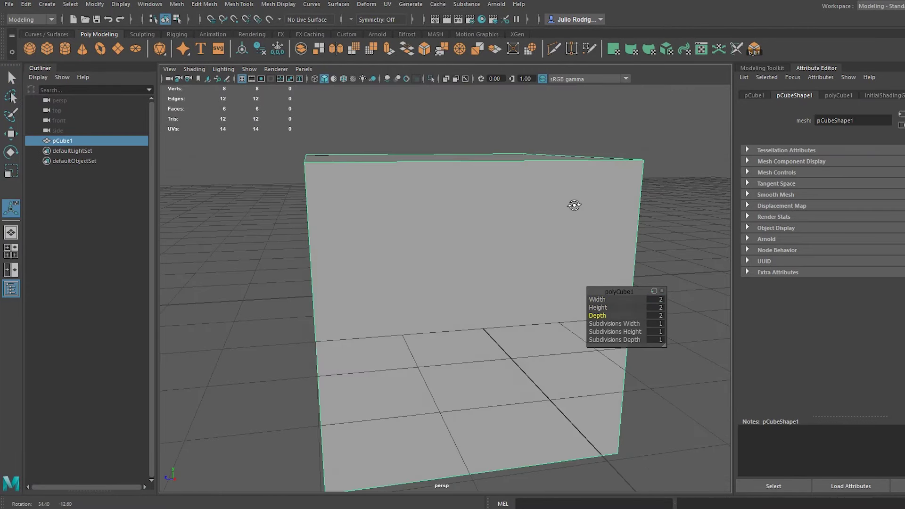
{"action": "type", "text": "2"}
{"action": "key", "text": "Return"}
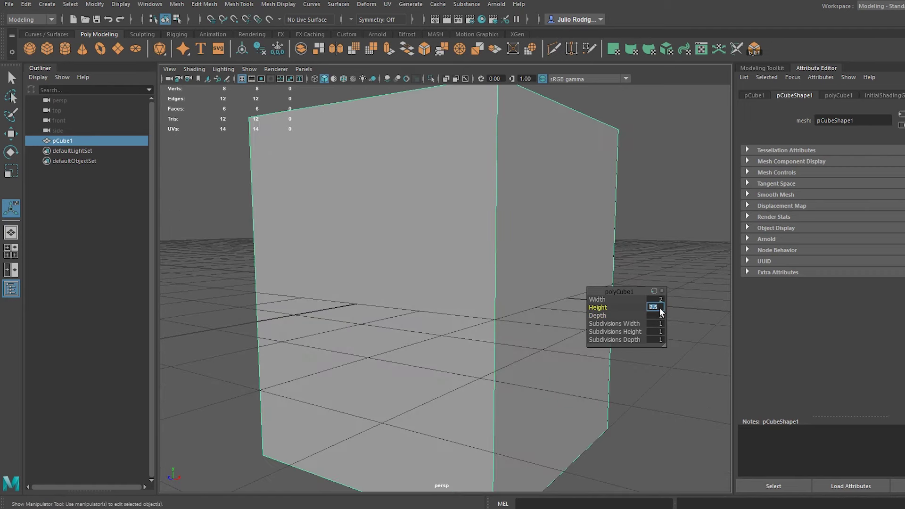
{"action": "key", "text": "Return"}
{"action": "key", "text": "f"}
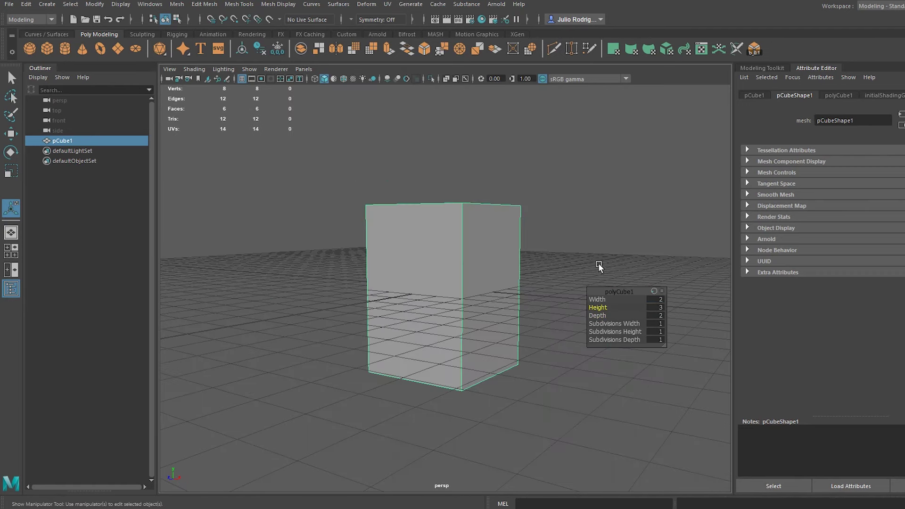
{"action": "key", "text": "Return"}
{"action": "mouse_move", "coordinate": [539, 342]}
{"action": "left_mouse_down", "text": "alt"}
{"action": "mouse_move", "coordinate": [525, 346]}
{"action": "mouse_move", "coordinate": [509, 327]}
{"action": "mouse_move", "coordinate": [557, 325]}
{"action": "left_mouse_up", "text": "alt"}
Create a polygon cylinder, raise it onto the cube and scale it down
{"action": "left_click", "coordinate": [554, 314]}
{"action": "mouse_move", "coordinate": [553, 315]}
{"action": "right_mouse_down", "text": "shift"}
{"action": "mouse_move", "coordinate": [552, 340]}
{"action": "mouse_move", "coordinate": [500, 314]}
{"action": "right_mouse_up", "text": "shift"}
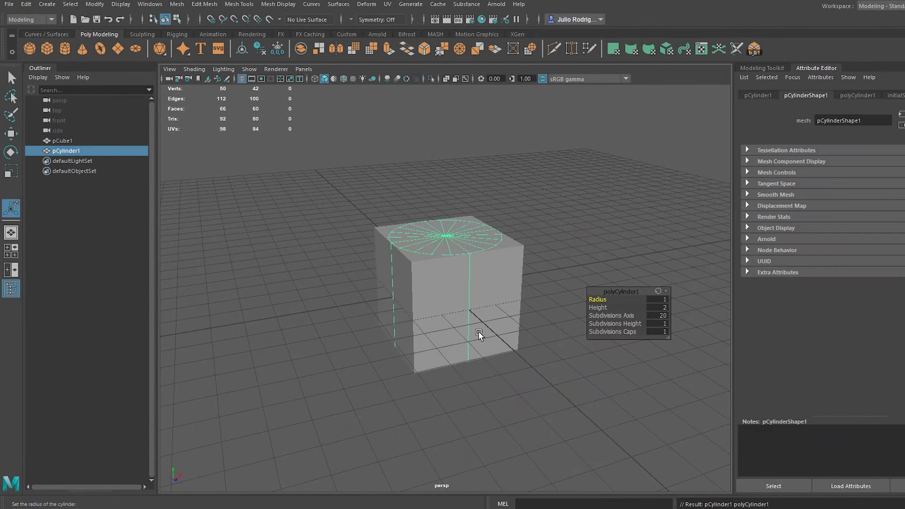
{"action": "key", "text": "w"}
{"action": "mouse_move", "coordinate": [445, 278]}
{"action": "left_mouse_down"}
{"action": "mouse_move", "coordinate": [445, 222]}
{"action": "mouse_move", "coordinate": [410, 235]}
{"action": "left_mouse_up"}
{"action": "key", "text": "r"}
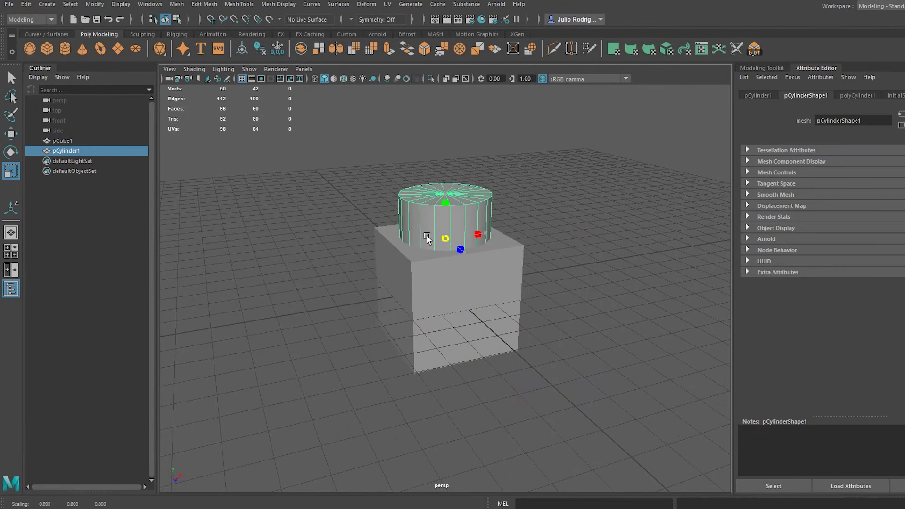
{"action": "left_click", "coordinate": [566, 279]}
{"action": "mouse_move", "coordinate": [567, 279]}
{"action": "left_mouse_down", "text": "alt"}
{"action": "mouse_move", "coordinate": [627, 284]}
{"action": "mouse_move", "coordinate": [610, 269]}
{"action": "left_mouse_up", "text": "alt"}
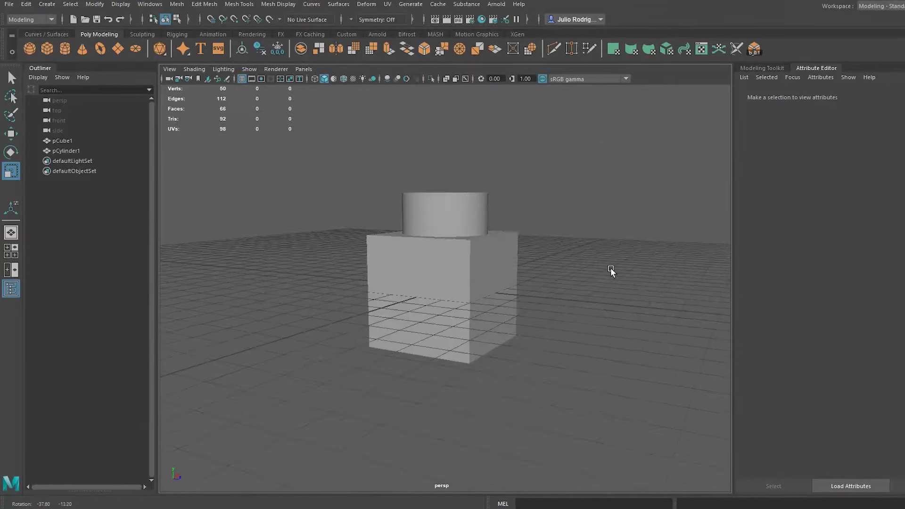
Change the cube's height to 1.5
{"action": "left_click", "coordinate": [497, 269]}
{"action": "key", "text": "t"}
{"action": "left_click", "coordinate": [656, 307]}
{"action": "type", "text": "1"}
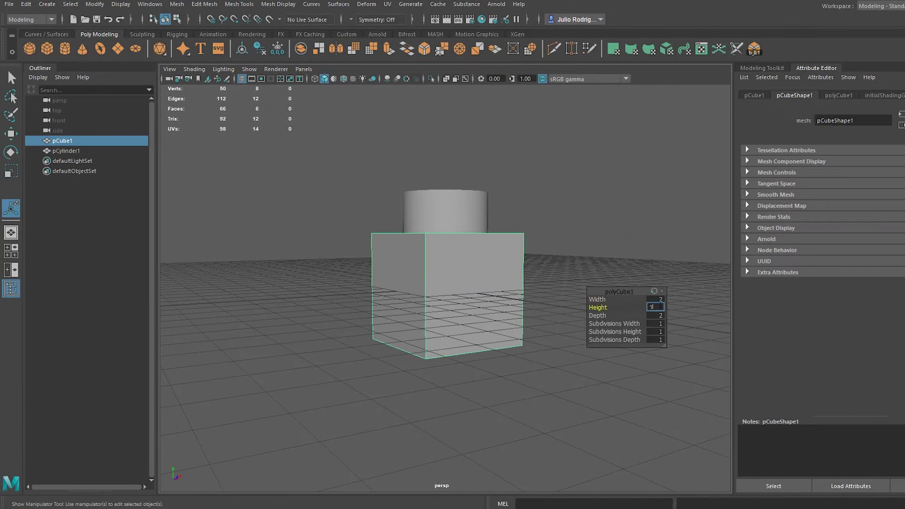
{"action": "key", "text": "Return"}
Lower the cylinder so it sits on the flatter cube's top face
{"action": "left_click", "coordinate": [446, 207]}
{"action": "key", "text": "w"}
{"action": "left_click_drag", "start_coordinate": [446, 196], "coordinate": [448, 201]}
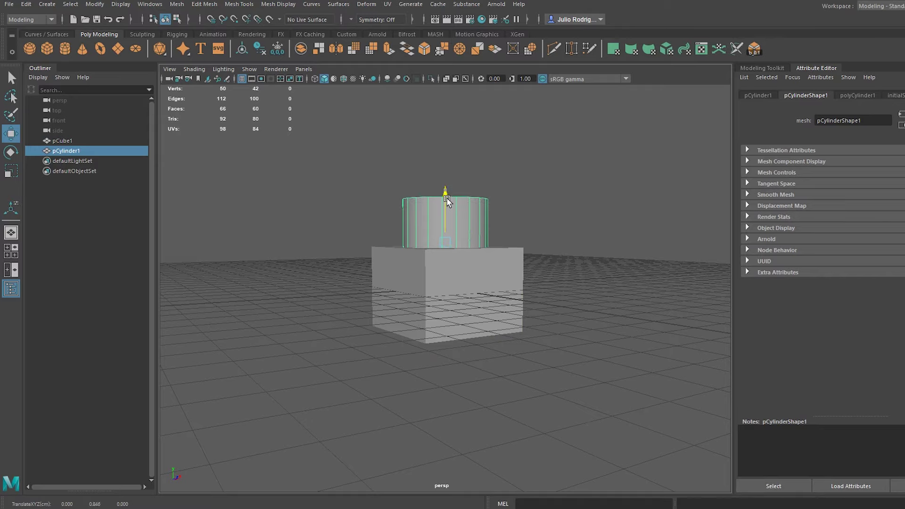
{"action": "key", "text": "4"}
{"action": "mouse_move", "coordinate": [585, 318]}
{"action": "left_mouse_down", "text": "alt"}
{"action": "mouse_move", "coordinate": [521, 324]}
{"action": "mouse_move", "coordinate": [561, 359]}
{"action": "mouse_move", "coordinate": [508, 335]}
{"action": "left_mouse_up", "text": "alt"}
{"action": "key", "text": "5"}
{"action": "left_click", "coordinate": [562, 360]}
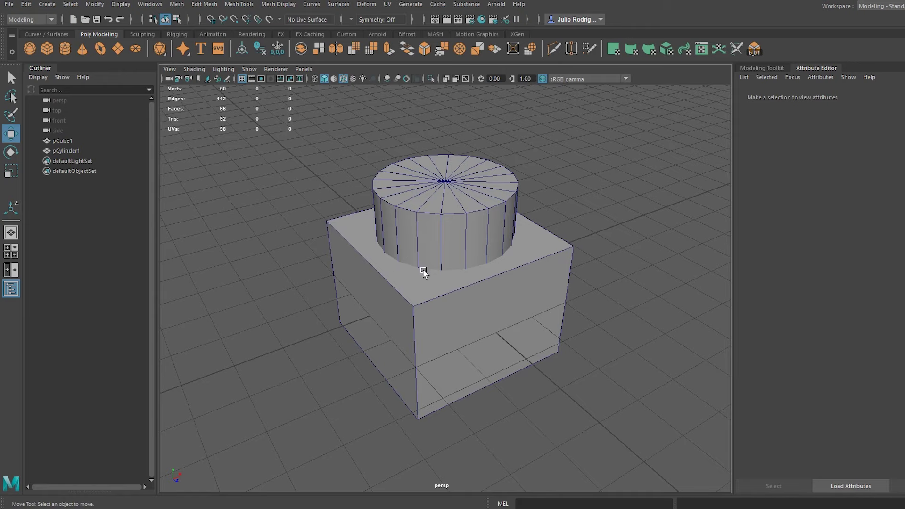
{"action": "left_click_drag", "start_coordinate": [423, 272], "coordinate": [491, 309], "text": "alt"}
Set the cylinder's Subdivisions Axis to 16
{"action": "left_click", "coordinate": [446, 248]}
{"action": "key", "text": "t"}
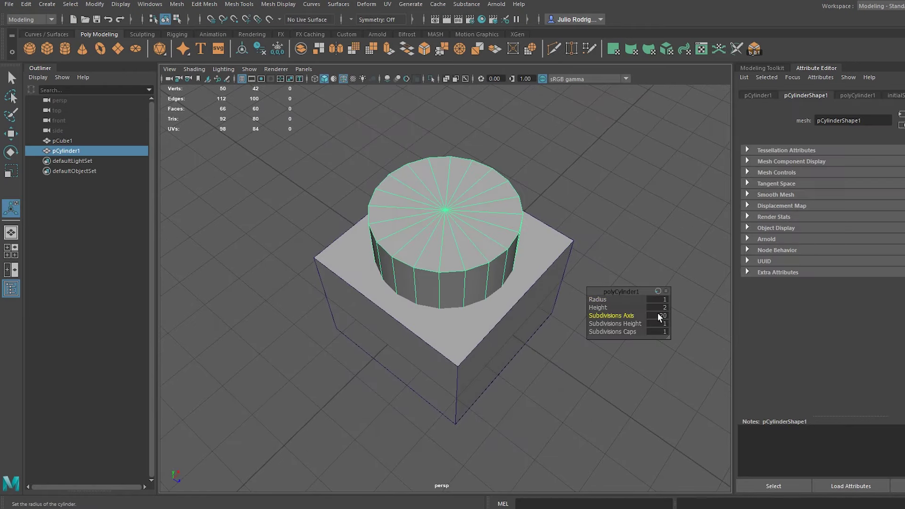
{"action": "type", "text": "16"}
{"action": "key", "text": "Return"}
{"action": "mouse_move", "coordinate": [559, 375]}
{"action": "left_mouse_down", "text": "alt"}
{"action": "mouse_move", "coordinate": [541, 315]}
{"action": "mouse_move", "coordinate": [484, 328]}
{"action": "mouse_move", "coordinate": [547, 383]}
{"action": "left_mouse_up", "text": "alt"}
Insert two edge loops across the cube in edge mode
{"action": "left_click", "coordinate": [485, 333]}
{"action": "key", "text": "F10"}
{"action": "left_click", "coordinate": [479, 308]}
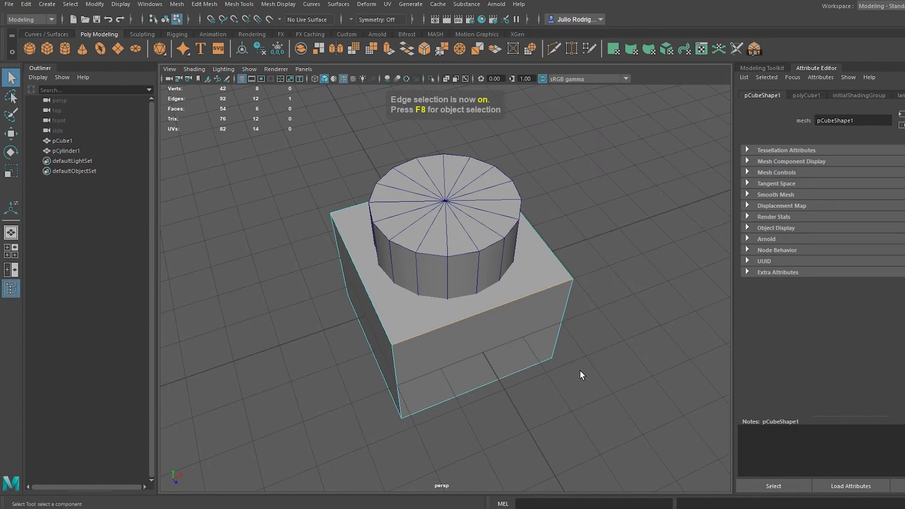
{"action": "left_click", "coordinate": [522, 364]}
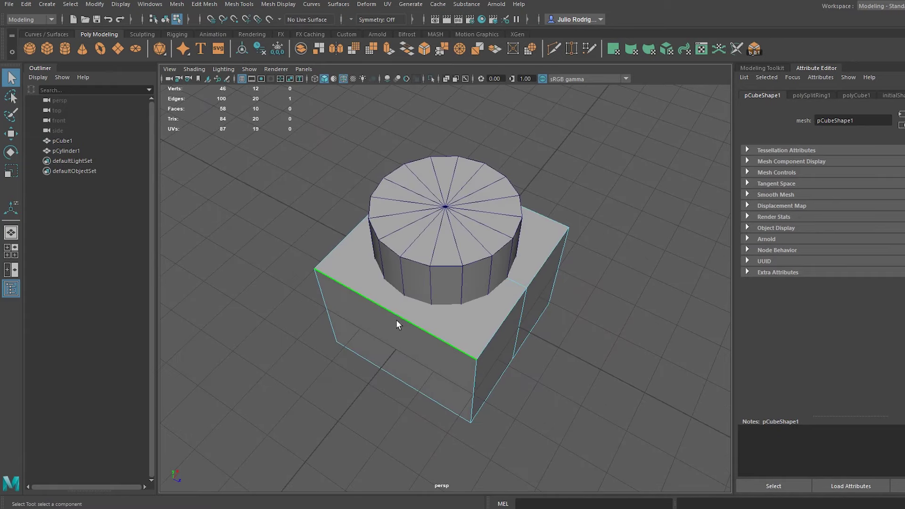
{"action": "left_click", "coordinate": [396, 320]}
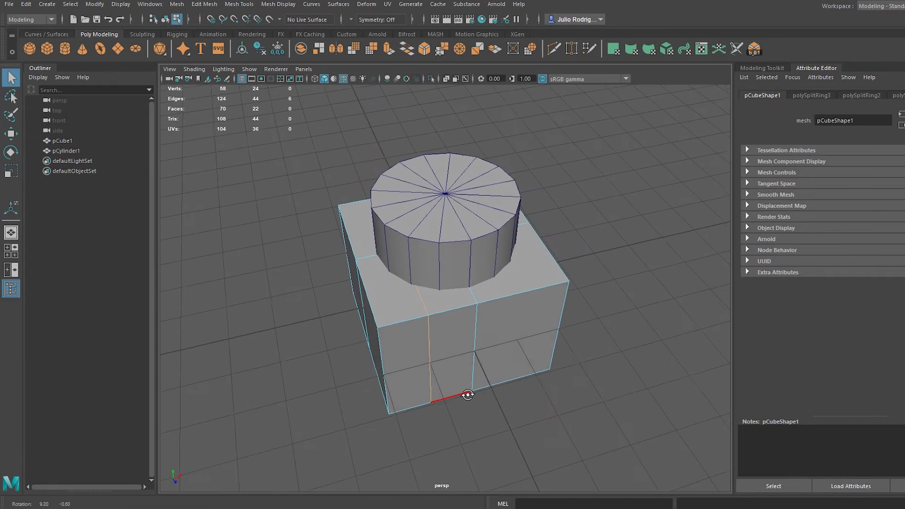
{"action": "left_click_drag", "start_coordinate": [465, 394], "coordinate": [404, 322], "text": "alt"}
{"action": "left_click_drag", "start_coordinate": [543, 337], "coordinate": [415, 315], "text": "alt"}
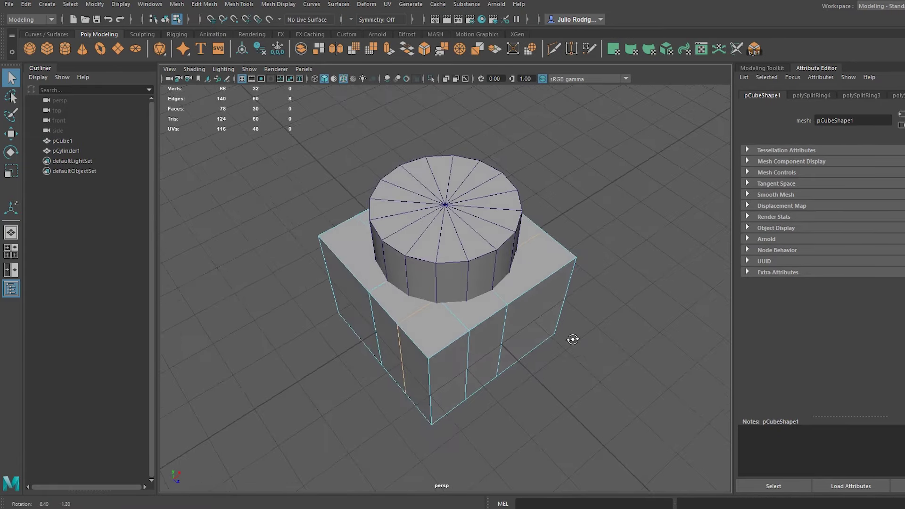
Slide one vertical edge loop toward the cylinder's base
{"action": "left_click", "coordinate": [429, 325]}
{"action": "key", "text": "w"}
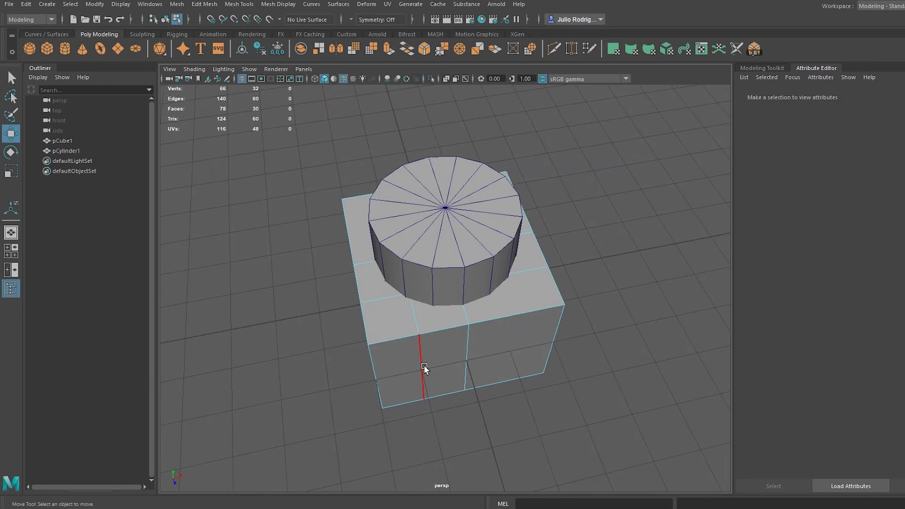
{"action": "double_click", "coordinate": [423, 365]}
{"action": "mouse_move", "coordinate": [451, 292]}
{"action": "left_mouse_down"}
{"action": "mouse_move", "coordinate": [425, 267]}
{"action": "mouse_move", "coordinate": [386, 290]}
{"action": "mouse_move", "coordinate": [411, 235]}
{"action": "left_mouse_up"}
{"action": "left_click_drag", "start_coordinate": [451, 283], "coordinate": [569, 390], "text": "alt"}
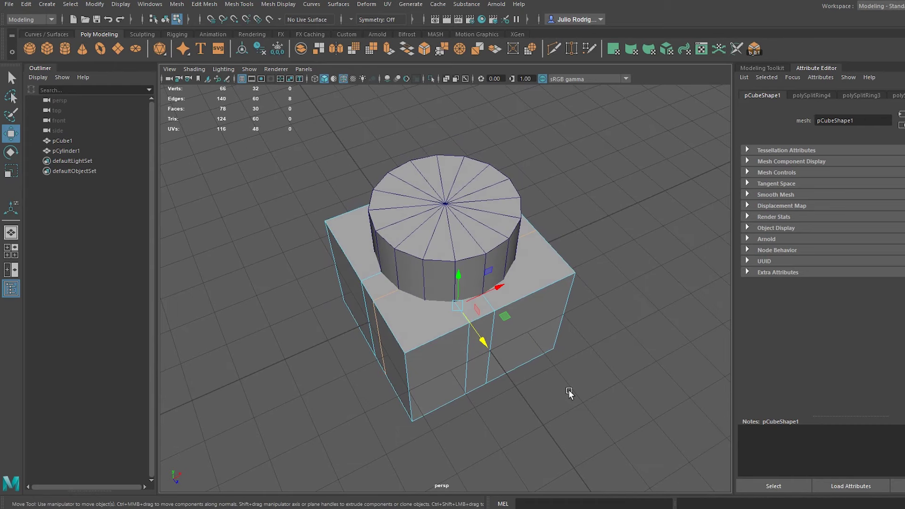
Add another edge loop and slide it to meet the cylinder
{"action": "right_click_drag", "start_coordinate": [568, 389], "coordinate": [542, 377], "text": "shift"}
{"action": "left_click", "coordinate": [446, 335]}
{"action": "key", "text": "w"}
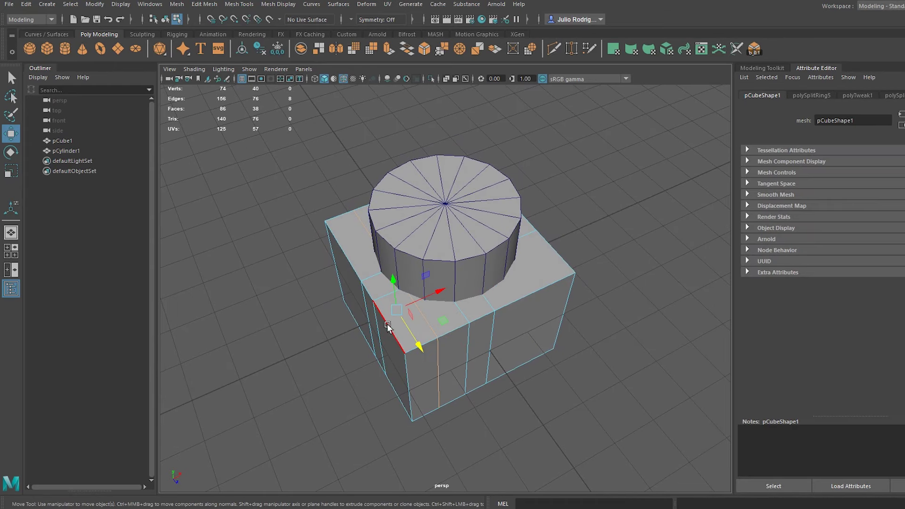
{"action": "left_click_drag", "start_coordinate": [439, 298], "coordinate": [420, 256]}
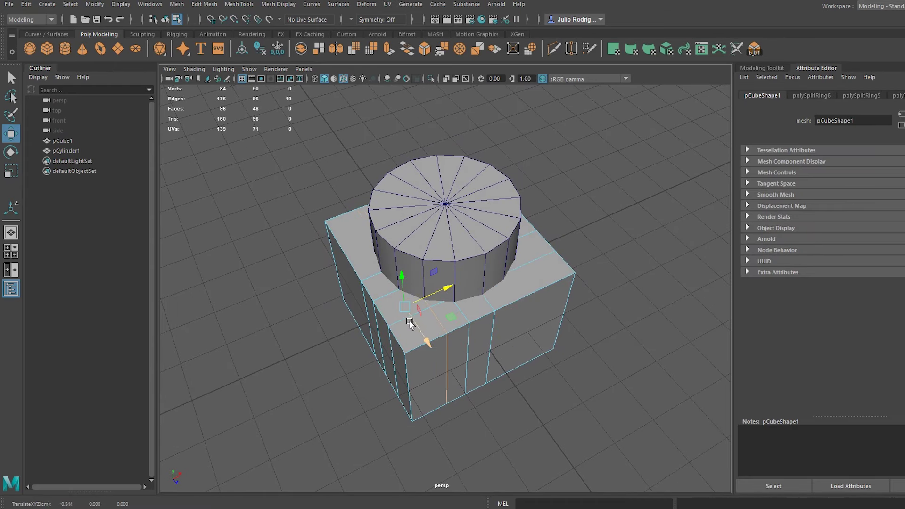
{"action": "double_click", "coordinate": [413, 310]}
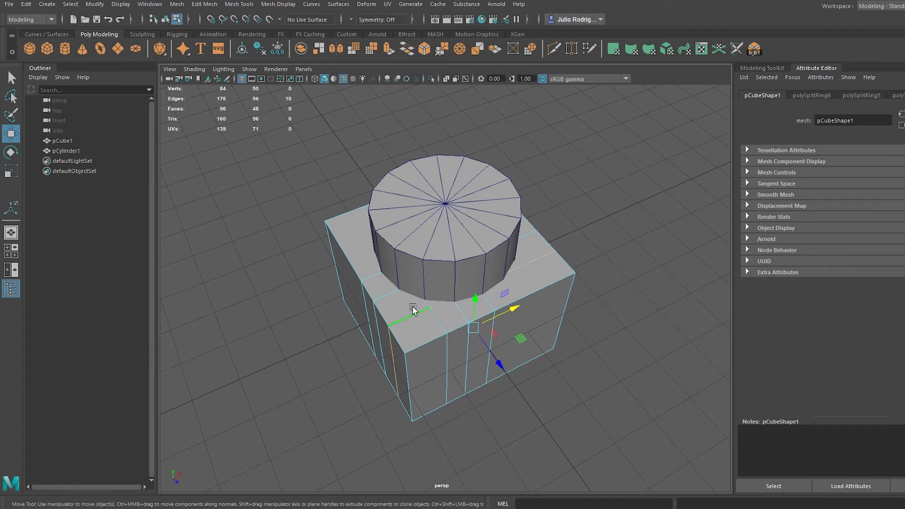
Clear the selection, check the loops from above and return to object mode
{"action": "left_click", "coordinate": [596, 329]}
{"action": "scroll", "coordinate": [536, 364], "scroll_direction": "up", "scroll_amount": 3}
{"action": "scroll", "coordinate": [472, 320], "scroll_direction": "up", "scroll_amount": 2}
{"action": "mouse_move", "coordinate": [429, 278]}
{"action": "left_mouse_down", "text": "alt"}
{"action": "mouse_move", "coordinate": [479, 253]}
{"action": "mouse_move", "coordinate": [429, 313]}
{"action": "left_mouse_up", "text": "alt"}
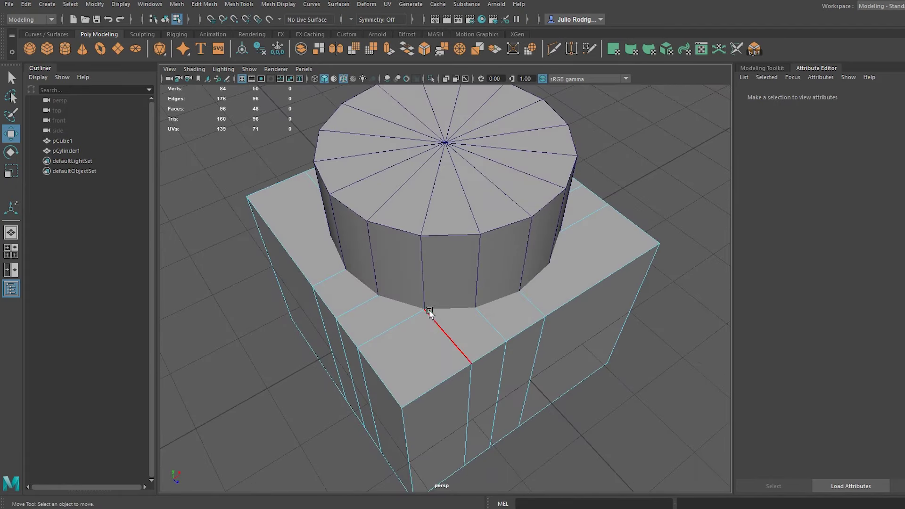
{"action": "key", "text": "F8"}
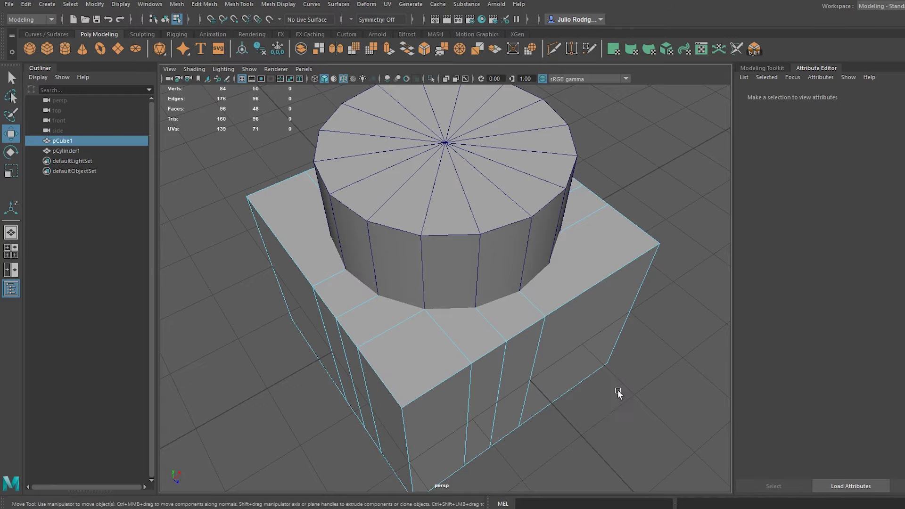
Boolean-union the cube and cylinder into one mesh
{"action": "right_click", "coordinate": [625, 274], "text": "shift"}
{"action": "left_click", "coordinate": [700, 467]}
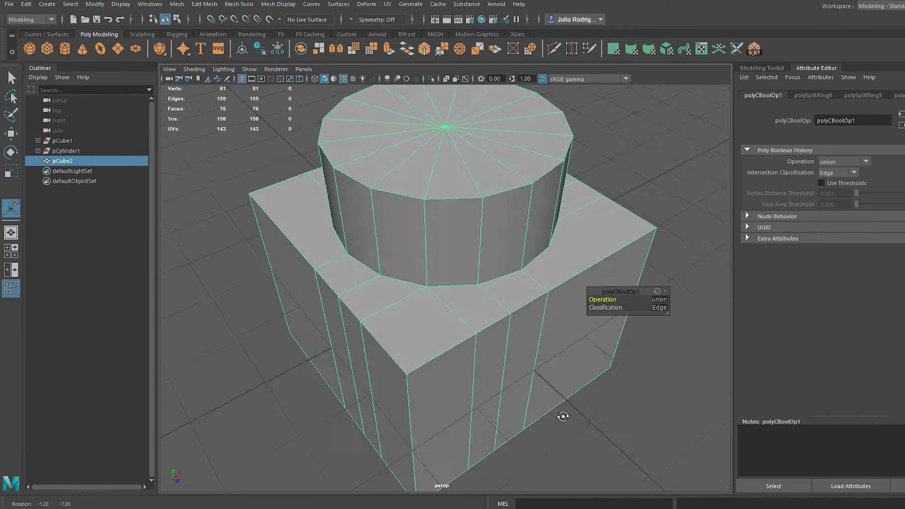
{"action": "left_click_drag", "start_coordinate": [557, 420], "coordinate": [558, 394], "text": "alt"}
{"action": "left_click", "coordinate": [622, 418]}
{"action": "left_click_drag", "start_coordinate": [616, 417], "coordinate": [527, 363], "text": "alt"}
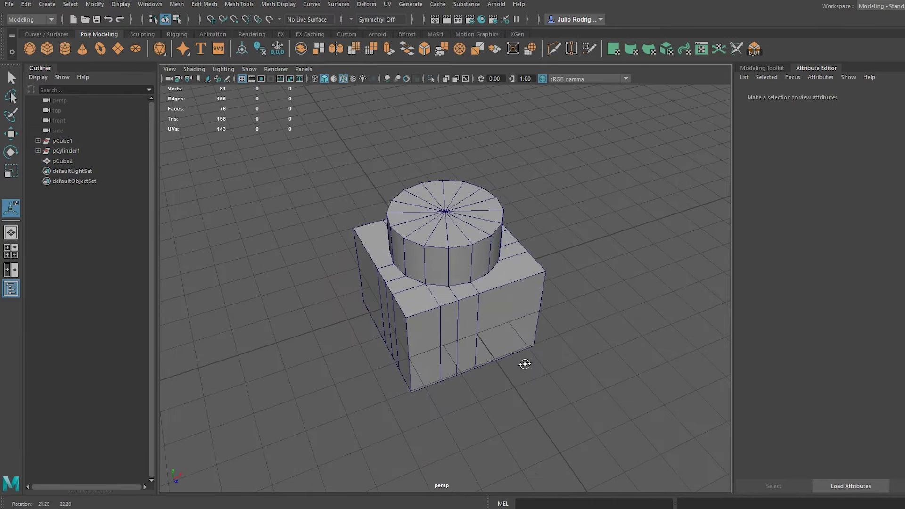
Select all vertices of the combined mesh and merge the overlapping ones
{"action": "key", "text": "q"}
{"action": "key", "text": "F8"}
{"action": "left_click_drag", "start_coordinate": [315, 144], "coordinate": [595, 378]}
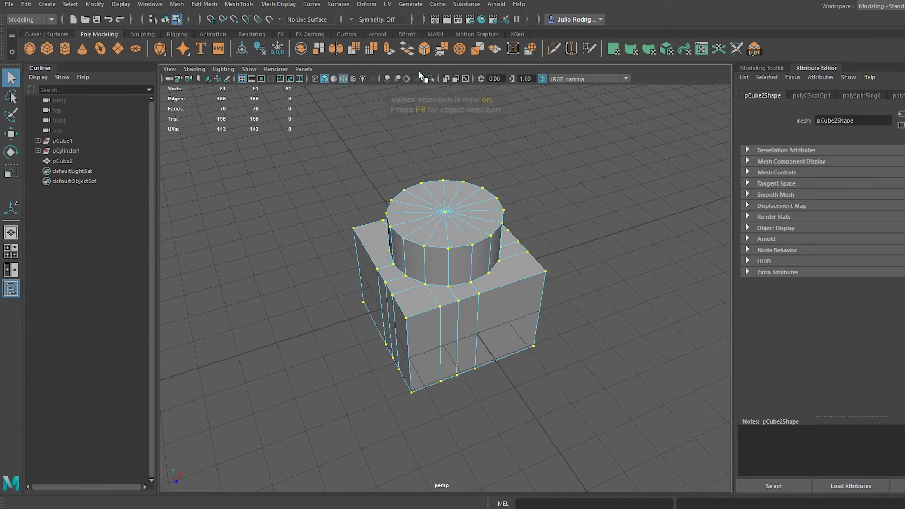
{"action": "right_click_drag", "start_coordinate": [533, 292], "coordinate": [580, 351], "text": "shift"}
{"action": "key", "text": "F8"}
{"action": "key", "text": "f"}
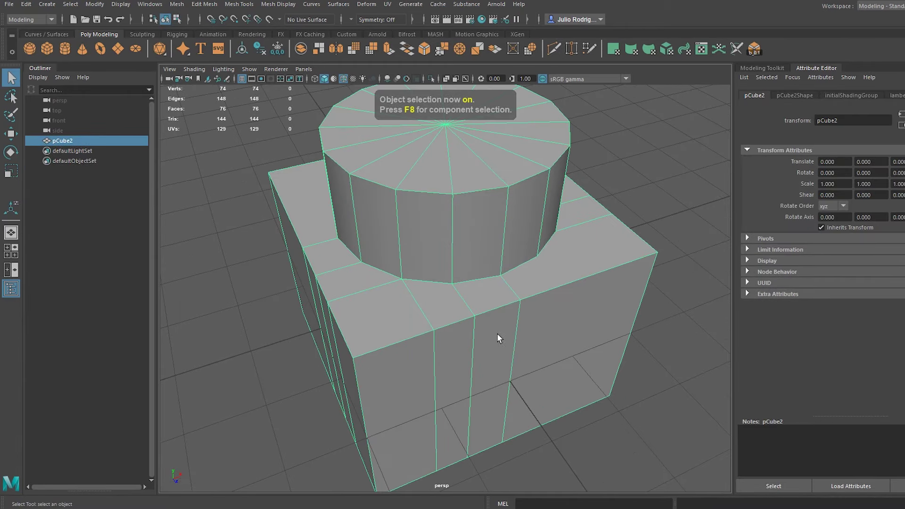
{"action": "left_click_drag", "start_coordinate": [498, 334], "coordinate": [473, 317], "text": "alt"}
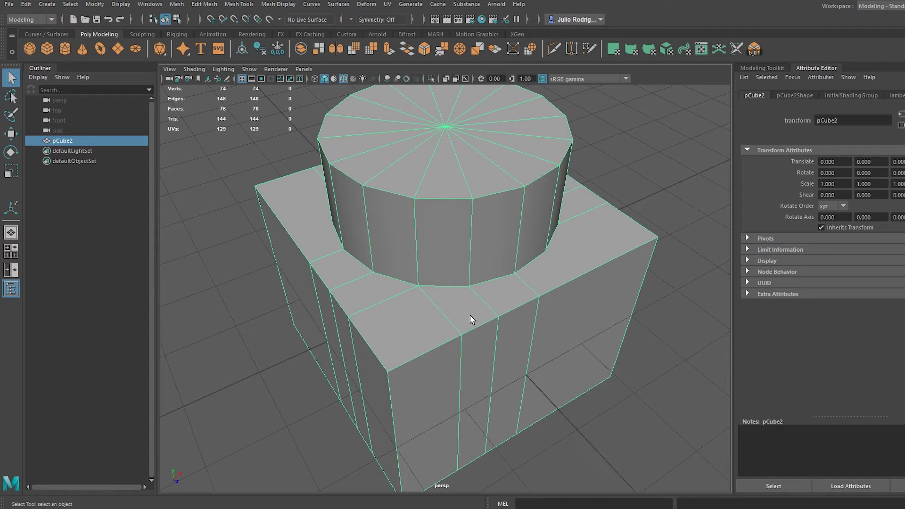
{"action": "right_click_drag", "start_coordinate": [471, 319], "coordinate": [327, 267], "text": "shift"}
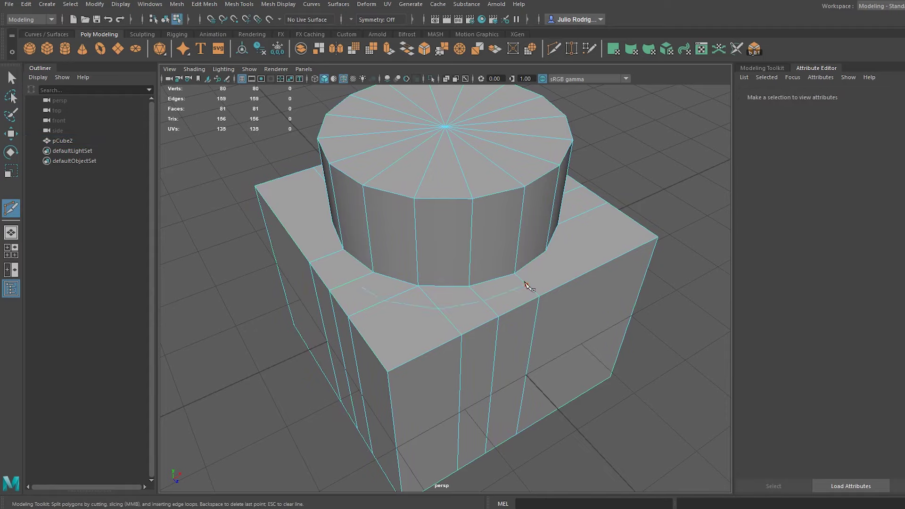
Finish the Multi-Cut on the top face and delete the unwanted edges
{"action": "mouse_move", "coordinate": [541, 345]}
{"action": "left_mouse_down", "text": "alt"}
{"action": "mouse_move", "coordinate": [529, 353]}
{"action": "mouse_move", "coordinate": [473, 333]}
{"action": "left_mouse_up", "text": "alt"}
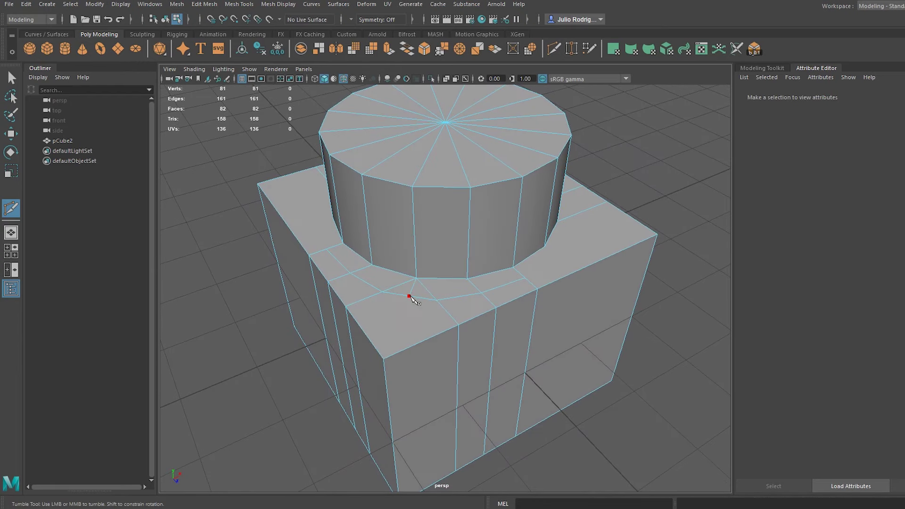
{"action": "key", "text": "q"}
{"action": "key", "text": "F10"}
{"action": "left_click", "coordinate": [400, 286]}
{"action": "key", "text": "Delete"}
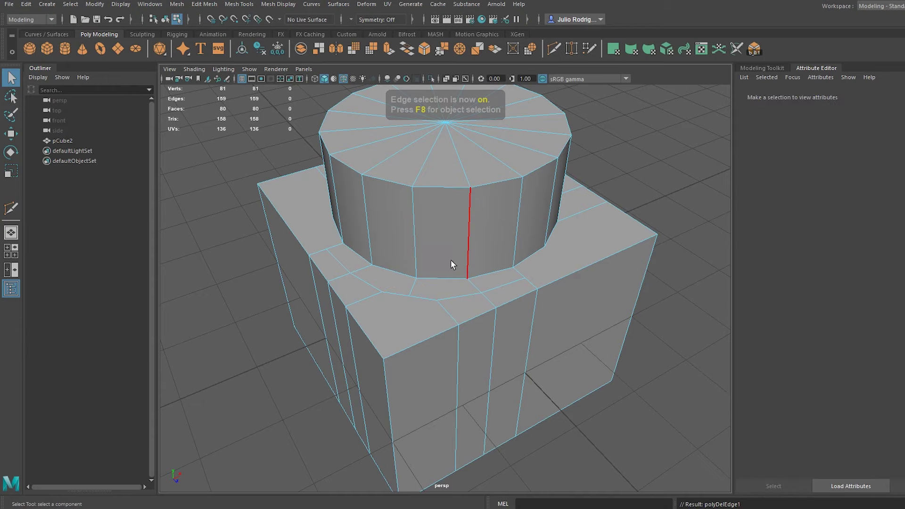
{"action": "mouse_move", "coordinate": [453, 252]}
{"action": "left_mouse_down", "text": "alt"}
{"action": "mouse_move", "coordinate": [443, 277]}
{"action": "mouse_move", "coordinate": [399, 287]}
{"action": "mouse_move", "coordinate": [439, 296]}
{"action": "left_mouse_up", "text": "alt"}
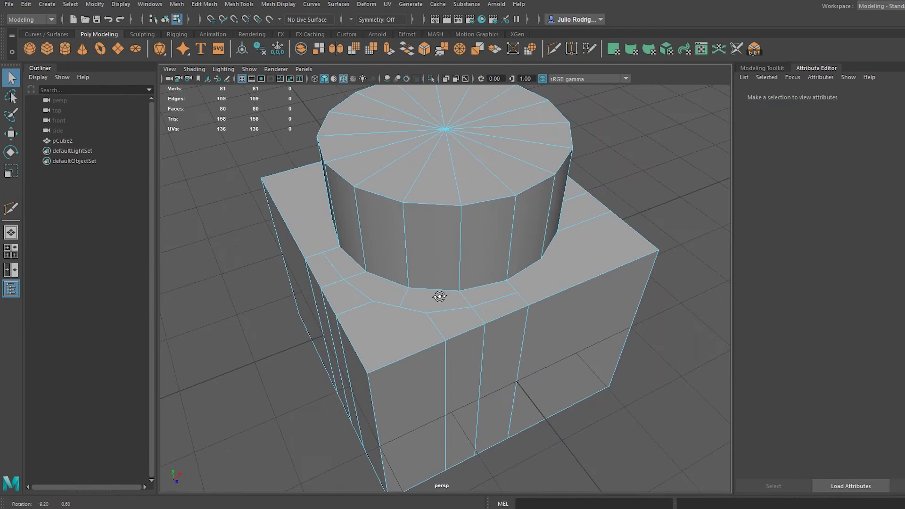
Merge the close top-face vertices with a distance threshold around 0.337
{"action": "key", "text": "F9"}
{"action": "left_click_drag", "start_coordinate": [370, 298], "coordinate": [426, 313]}
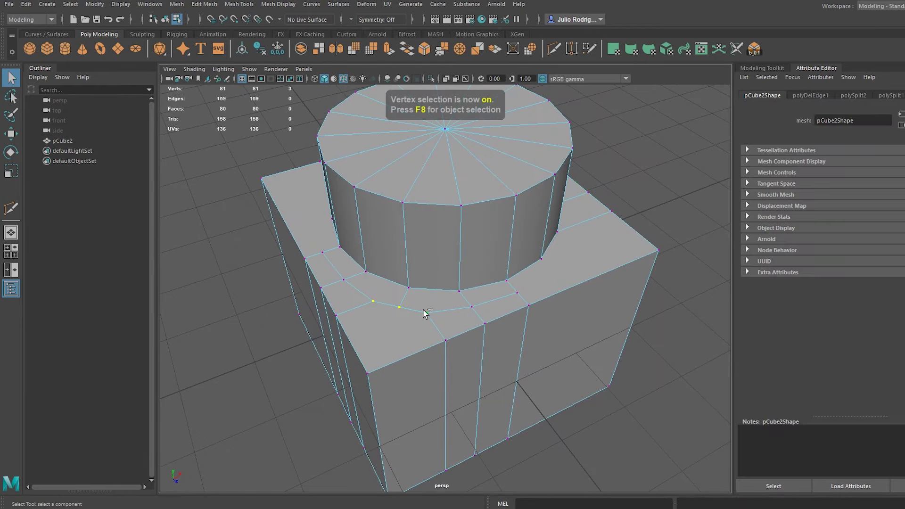
{"action": "left_click", "coordinate": [406, 48]}
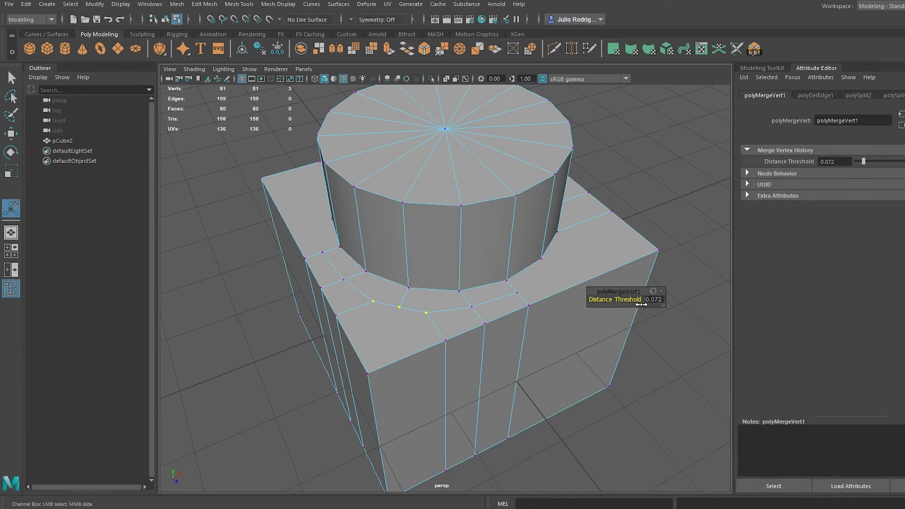
{"action": "left_click_drag", "start_coordinate": [428, 317], "coordinate": [410, 318], "text": "alt"}
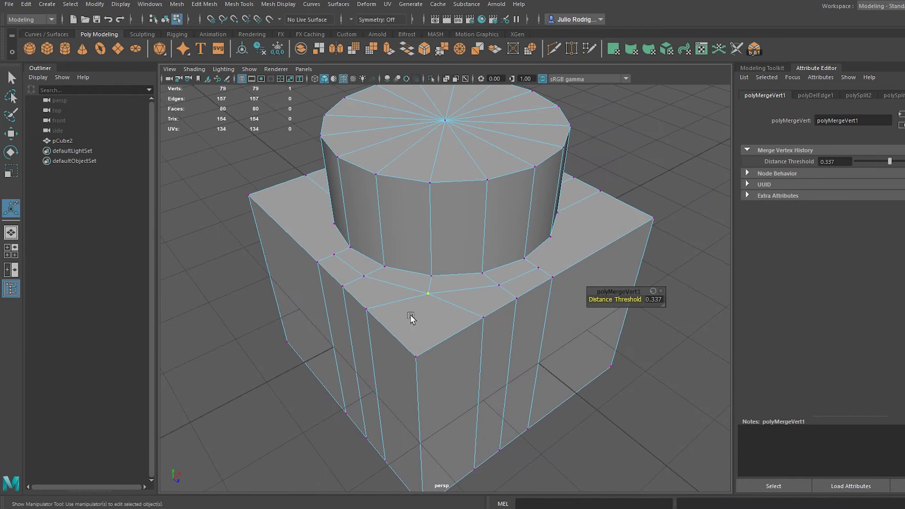
{"action": "key", "text": "t"}
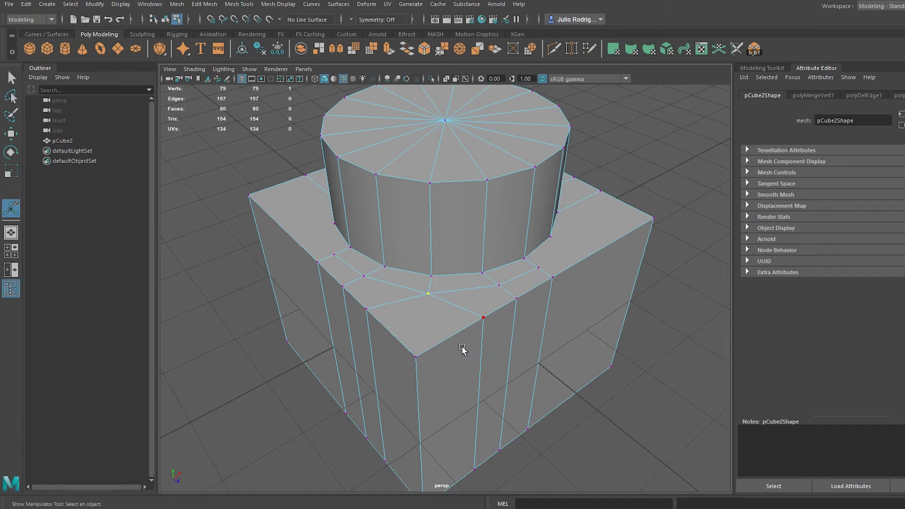
Preview the brick smoothed, then return to the unsmoothed mesh in edge selection
{"action": "key", "text": "3"}
{"action": "key", "text": "1"}
{"action": "left_click_drag", "start_coordinate": [536, 361], "coordinate": [519, 364], "text": "alt"}
{"action": "key", "text": "F10"}
{"action": "key", "text": "q"}
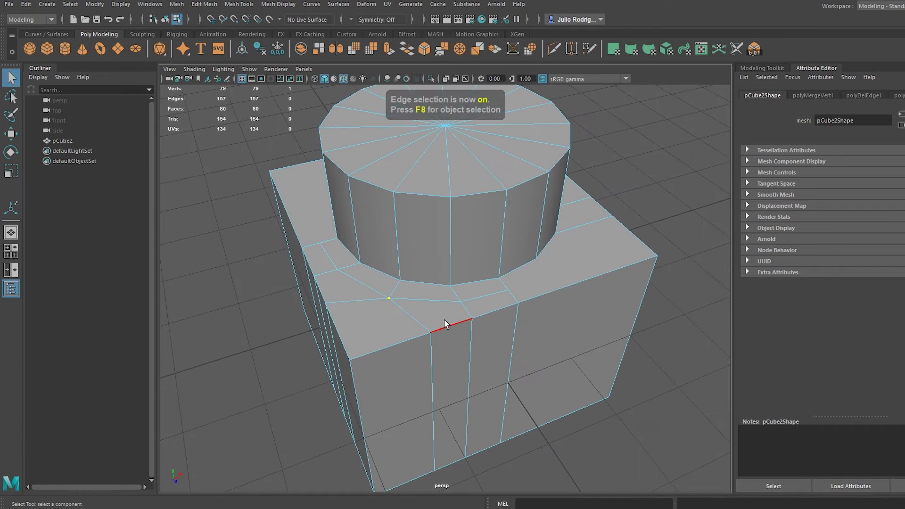
{"action": "mouse_move", "coordinate": [420, 365]}
{"action": "left_mouse_down", "text": "alt"}
{"action": "mouse_move", "coordinate": [612, 438]}
{"action": "mouse_move", "coordinate": [491, 396]}
{"action": "left_mouse_up", "text": "alt"}
In top view, delete the upper and right halves of the brick
{"action": "key", "text": "space"}
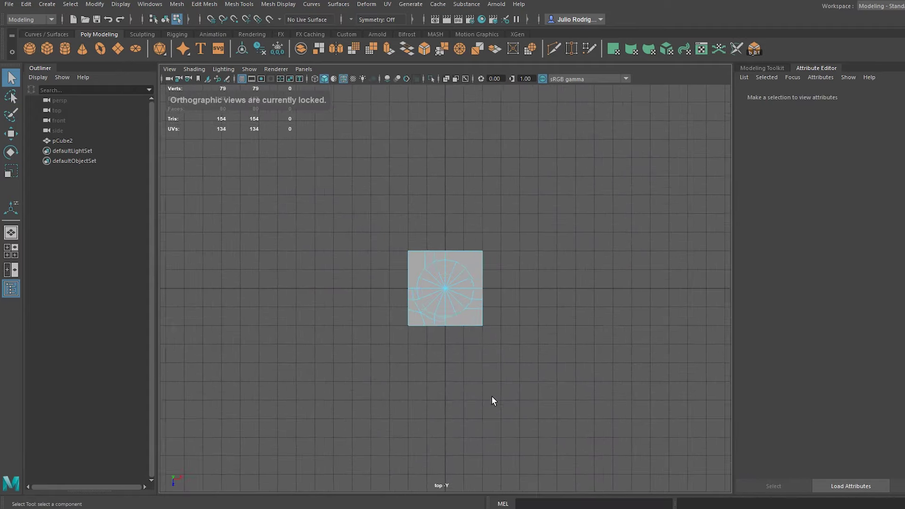
{"action": "key", "text": "f"}
{"action": "left_click_drag", "start_coordinate": [359, 170], "coordinate": [636, 269]}
{"action": "key", "text": "Delete"}
{"action": "left_click_drag", "start_coordinate": [520, 396], "coordinate": [456, 231]}
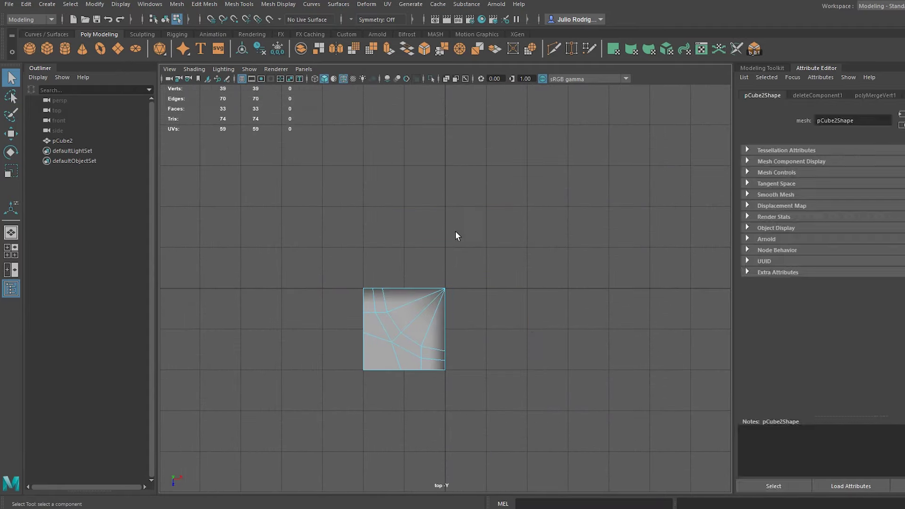
{"action": "key", "text": "Delete"}
Back in perspective view, delete the large leftover face
{"action": "key", "text": "space"}
{"action": "mouse_move", "coordinate": [562, 347]}
{"action": "left_mouse_down"}
{"action": "mouse_move", "coordinate": [562, 319]}
{"action": "mouse_move", "coordinate": [361, 297]}
{"action": "mouse_move", "coordinate": [383, 327]}
{"action": "left_mouse_up"}
{"action": "scroll", "coordinate": [524, 324], "scroll_direction": "down", "scroll_amount": 5}
{"action": "left_click", "coordinate": [415, 261]}
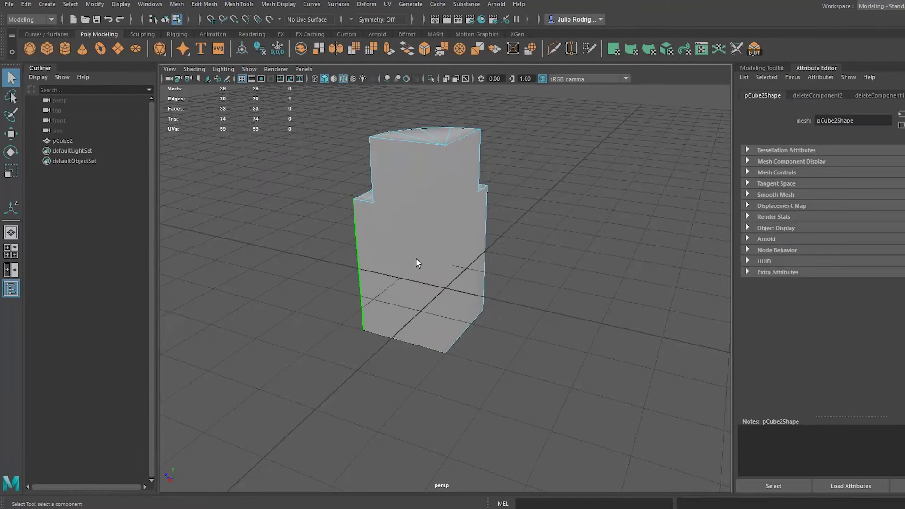
{"action": "key", "text": "F11"}
{"action": "left_click", "coordinate": [422, 237]}
{"action": "key", "text": "Delete"}
{"action": "mouse_move", "coordinate": [510, 290]}
{"action": "left_mouse_down", "text": "alt"}
{"action": "mouse_move", "coordinate": [628, 316]}
{"action": "mouse_move", "coordinate": [577, 295]}
{"action": "mouse_move", "coordinate": [540, 319]}
{"action": "mouse_move", "coordinate": [495, 273]}
{"action": "mouse_move", "coordinate": [468, 271]}
{"action": "left_mouse_up", "text": "alt"}
Check the wedge in wireframe and remove its underside faces
{"action": "key", "text": "4"}
{"action": "key", "text": "5"}
{"action": "key", "text": "4"}
{"action": "key", "text": "5"}
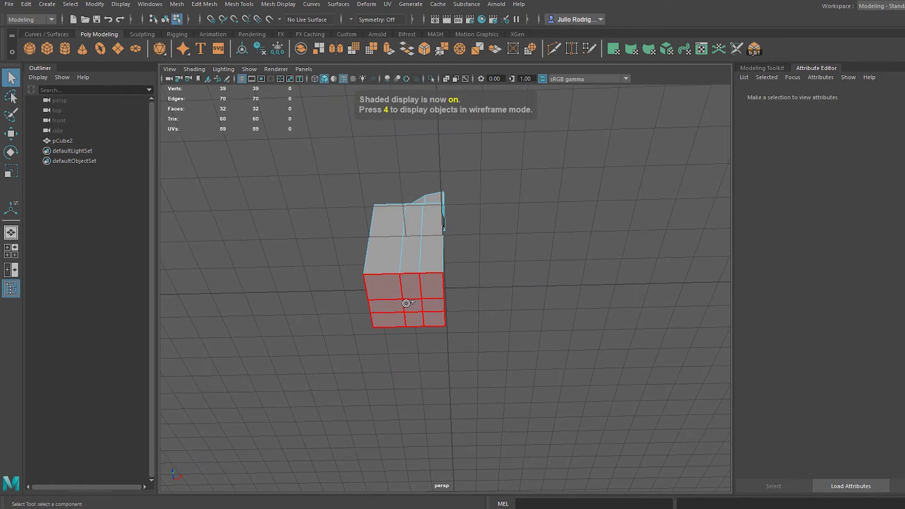
{"action": "mouse_move", "coordinate": [406, 303]}
{"action": "left_mouse_down", "text": "alt"}
{"action": "mouse_move", "coordinate": [536, 378]}
{"action": "mouse_move", "coordinate": [464, 318]}
{"action": "left_mouse_up", "text": "alt"}
{"action": "key", "text": "ctrl+z"}
Snap the wedge's pivot to its bottom corner vertex and lift it to Translate Y 0.750
{"action": "key", "text": "F8"}
{"action": "key", "text": "w"}
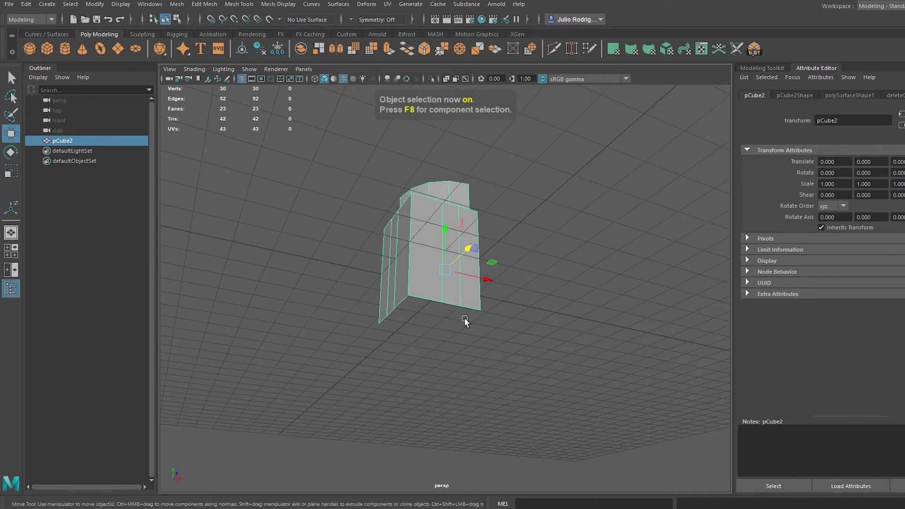
{"action": "key", "text": "d"}
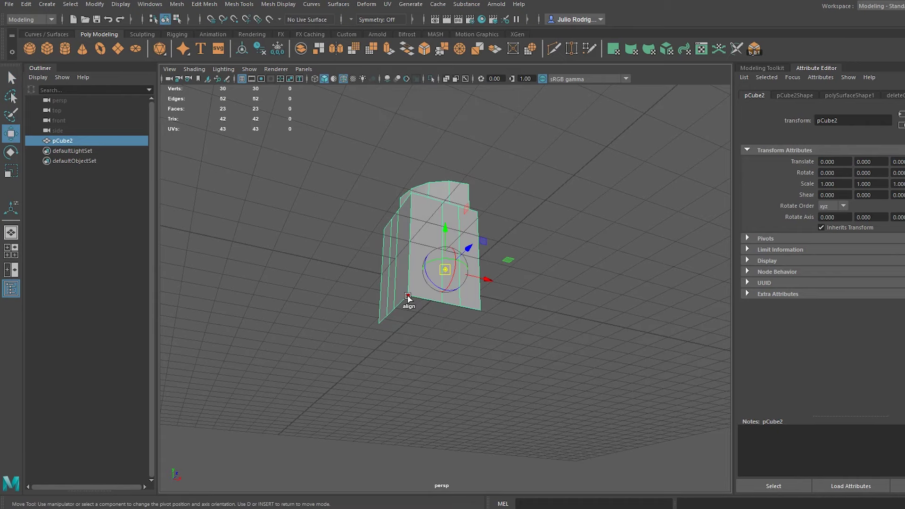
{"action": "left_click", "coordinate": [407, 298]}
{"action": "key", "text": "d"}
{"action": "mouse_move", "coordinate": [398, 253]}
{"action": "left_mouse_down"}
{"action": "mouse_move", "coordinate": [402, 222]}
{"action": "mouse_move", "coordinate": [529, 299]}
{"action": "mouse_move", "coordinate": [528, 320]}
{"action": "left_mouse_up"}
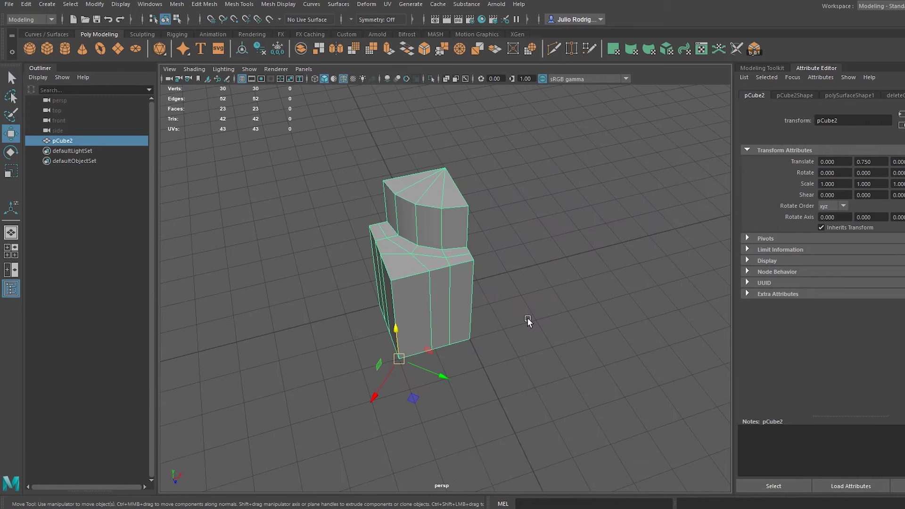
Rotate the quarter piece and check its placement from another view
{"action": "key", "text": "e"}
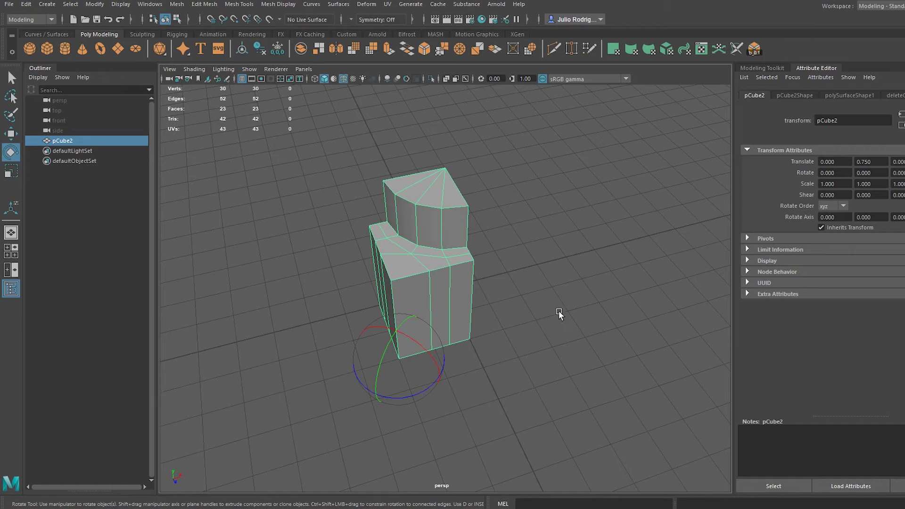
{"action": "key", "text": "space"}
{"action": "left_click", "coordinate": [556, 309]}
{"action": "key", "text": "space"}
{"action": "right_click_drag", "start_coordinate": [579, 293], "coordinate": [588, 298]}
{"action": "left_click_drag", "start_coordinate": [587, 295], "coordinate": [463, 292], "text": "alt"}
Reselect the quarter piece and place its pivot at the full brick's centre
{"action": "left_click", "coordinate": [445, 287]}
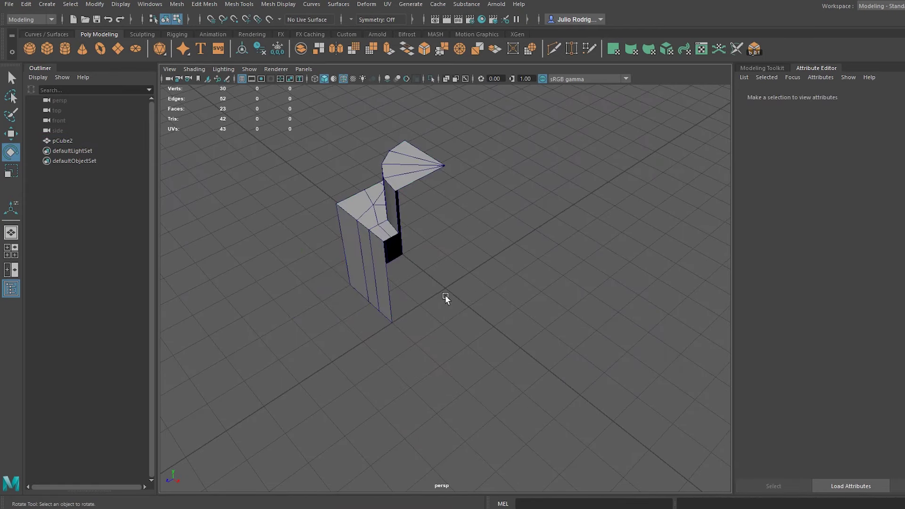
{"action": "key", "text": "F8"}
{"action": "left_click", "coordinate": [360, 227]}
{"action": "key", "text": "F8"}
{"action": "key", "text": "w"}
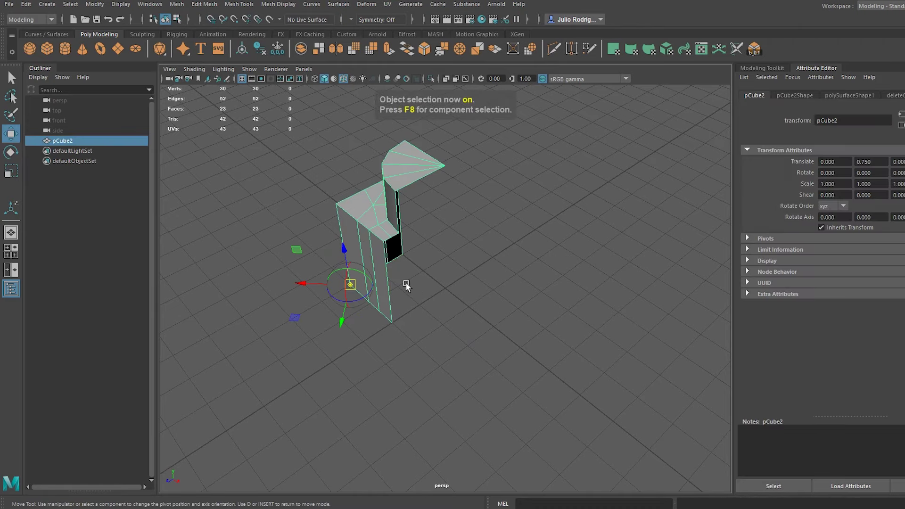
{"action": "mouse_move", "coordinate": [352, 284]}
{"action": "left_mouse_down"}
{"action": "mouse_move", "coordinate": [445, 287]}
{"action": "mouse_move", "coordinate": [461, 319]}
{"action": "left_mouse_up"}
{"action": "key", "text": "e"}
Duplicate the wedge three times with rotation to rebuild the full brick, pCube2 to pCube5
{"action": "key", "text": "shift+d"}
{"action": "key", "text": "shift+d"}
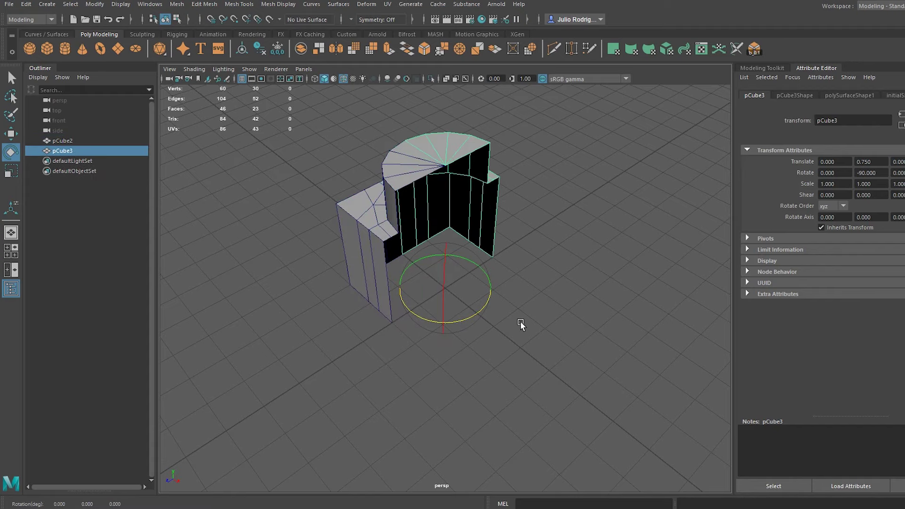
{"action": "left_click", "coordinate": [564, 363]}
{"action": "left_click_drag", "start_coordinate": [564, 363], "coordinate": [513, 360], "text": "alt"}
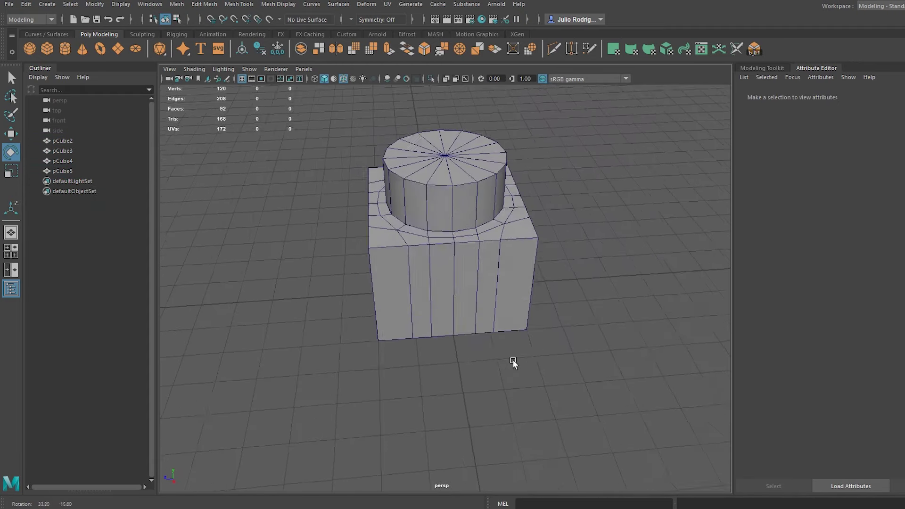
{"action": "scroll", "coordinate": [495, 383], "scroll_direction": "up", "scroll_amount": 5}
{"action": "scroll", "coordinate": [495, 383], "scroll_direction": "down", "scroll_amount": 3}
{"action": "scroll", "coordinate": [317, 177], "scroll_direction": "down", "scroll_amount": 3}
Select the four quarter pieces and combine them into one mesh, pCube6
{"action": "key", "text": "3"}
{"action": "left_click_drag", "start_coordinate": [318, 178], "coordinate": [581, 455]}
{"action": "left_click", "coordinate": [522, 388]}
{"action": "key", "text": "1"}
{"action": "key", "text": "F8"}
{"action": "key", "text": "F8"}
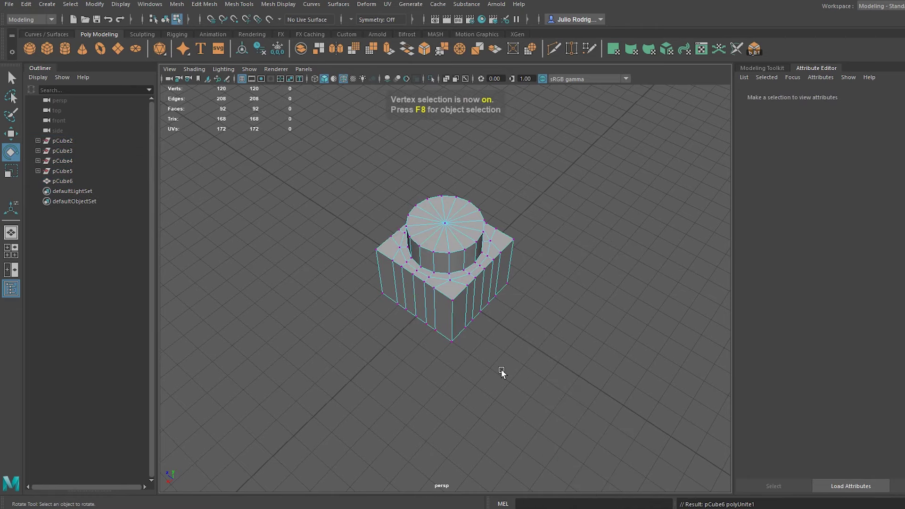
Preview the combined pCube6 brick smoothed and orbit around it
{"action": "left_click", "coordinate": [563, 273]}
{"action": "key", "text": "3"}
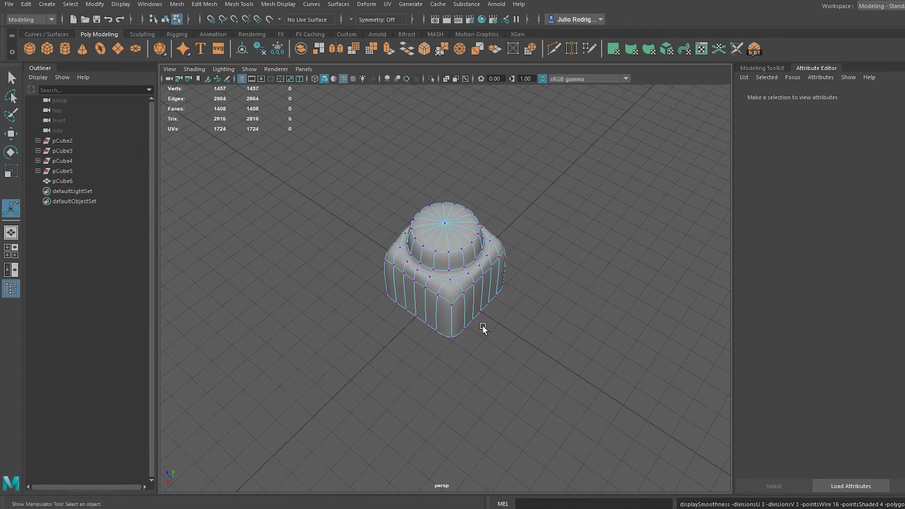
{"action": "scroll", "coordinate": [438, 378], "scroll_direction": "up", "scroll_amount": 5}
{"action": "left_click_drag", "start_coordinate": [438, 378], "coordinate": [477, 388], "text": "alt"}
Select the base's outer top edge loop and its vertical corner edge loops
{"action": "key", "text": "1"}
{"action": "key", "text": "F10"}
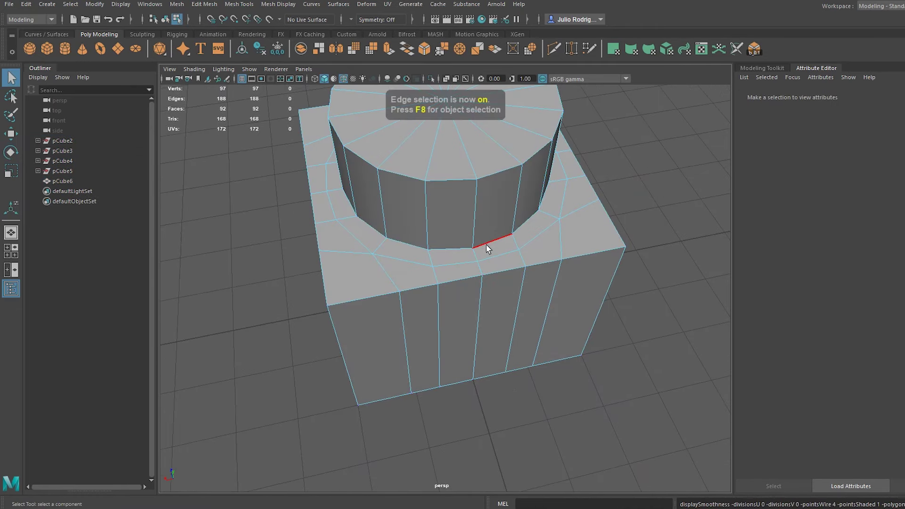
{"action": "double_click", "coordinate": [423, 211], "text": "shift"}
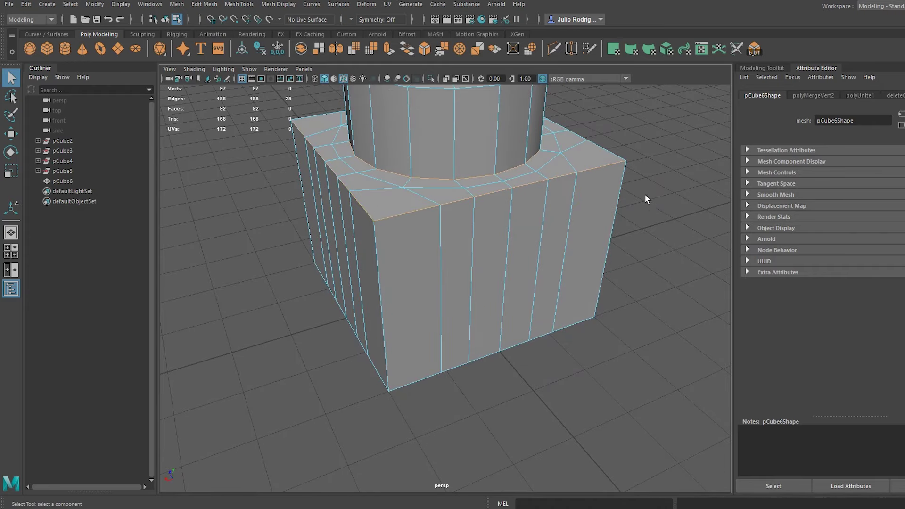
{"action": "mouse_move", "coordinate": [406, 222]}
{"action": "left_mouse_down", "text": "alt"}
{"action": "mouse_move", "coordinate": [356, 267]}
{"action": "mouse_move", "coordinate": [347, 169]}
{"action": "mouse_move", "coordinate": [476, 177]}
{"action": "mouse_move", "coordinate": [315, 258]}
{"action": "mouse_move", "coordinate": [450, 172]}
{"action": "left_mouse_up", "text": "alt"}
{"action": "double_click", "coordinate": [346, 169], "text": "shift"}
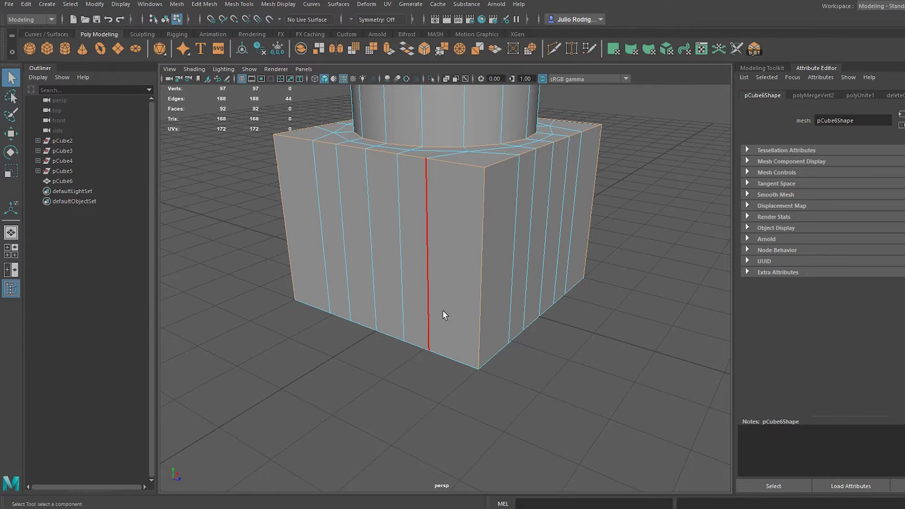
{"action": "key", "text": "4"}
{"action": "mouse_move", "coordinate": [443, 310]}
{"action": "left_mouse_down", "text": "alt"}
{"action": "mouse_move", "coordinate": [544, 333]}
{"action": "mouse_move", "coordinate": [344, 340]}
{"action": "mouse_move", "coordinate": [489, 336]}
{"action": "mouse_move", "coordinate": [571, 352]}
{"action": "mouse_move", "coordinate": [558, 350]}
{"action": "left_mouse_up", "text": "alt"}
{"action": "key", "text": "5"}
Bevel the selected edges at fraction 0.431 with 2 segments, previewed smoothed
{"action": "key", "text": "ctrl+b"}
{"action": "left_click_drag", "start_coordinate": [599, 299], "coordinate": [522, 297]}
{"action": "key", "text": "3"}
{"action": "left_click", "coordinate": [587, 384]}
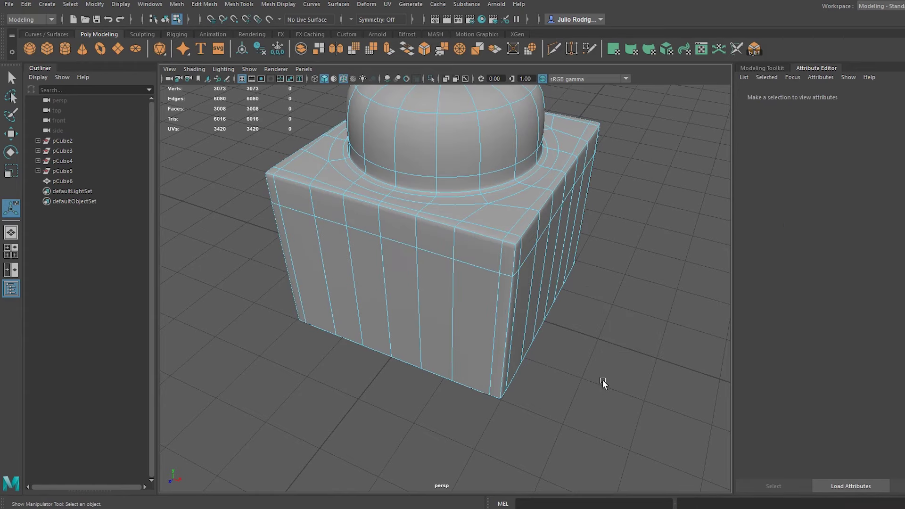
Select the brick and narrow its bevel to fraction 0.224, keeping 2 segments
{"action": "key", "text": "q"}
{"action": "key", "text": "F8"}
{"action": "left_click_drag", "start_coordinate": [603, 380], "coordinate": [580, 332], "text": "alt"}
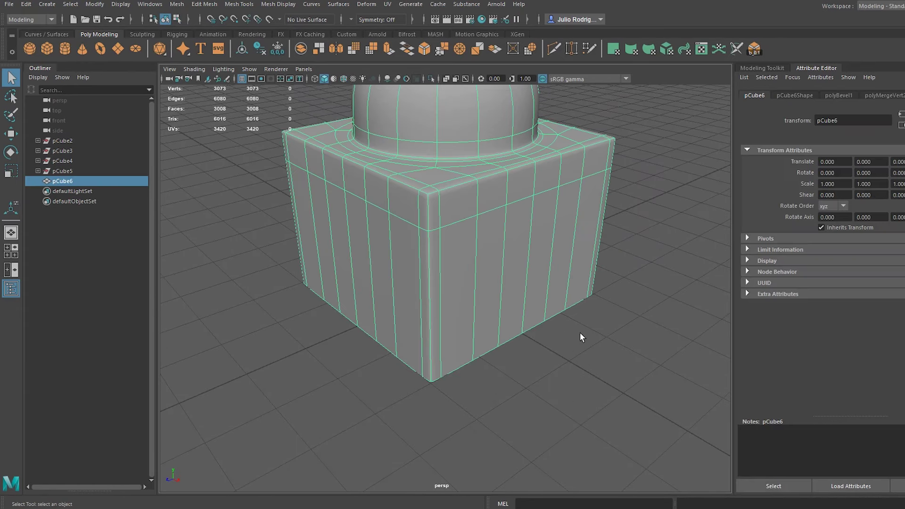
{"action": "key", "text": "t"}
{"action": "left_click", "coordinate": [519, 360]}
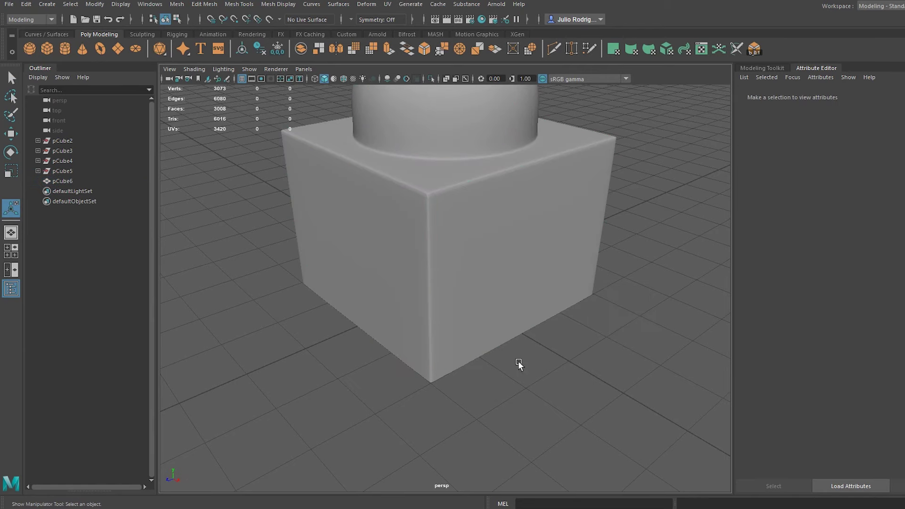
{"action": "scroll", "coordinate": [522, 356], "scroll_direction": "down", "scroll_amount": 5}
{"action": "scroll", "coordinate": [455, 229], "scroll_direction": "up", "scroll_amount": 3}
Turn off smooth preview and select faces on the cylinder top in face mode
{"action": "left_click", "coordinate": [480, 265]}
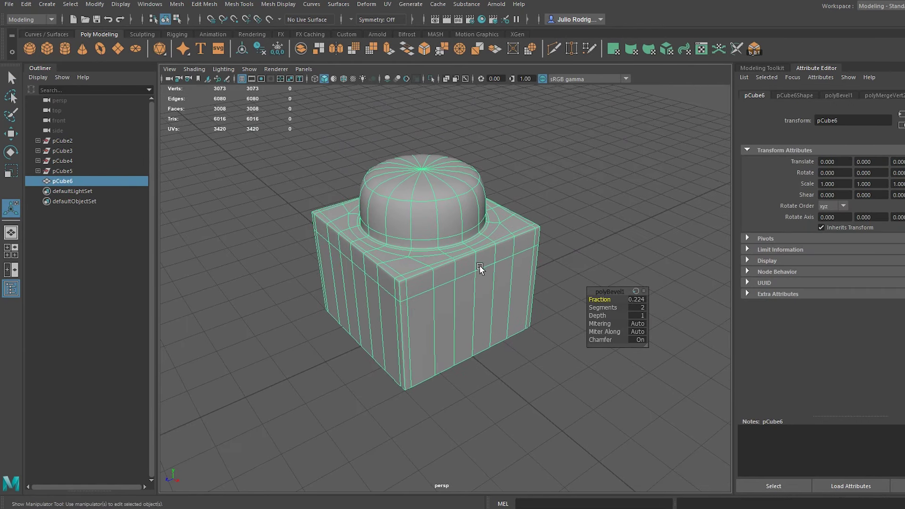
{"action": "key", "text": "q"}
{"action": "key", "text": "F11"}
{"action": "key", "text": "1"}
{"action": "double_click", "coordinate": [438, 184]}
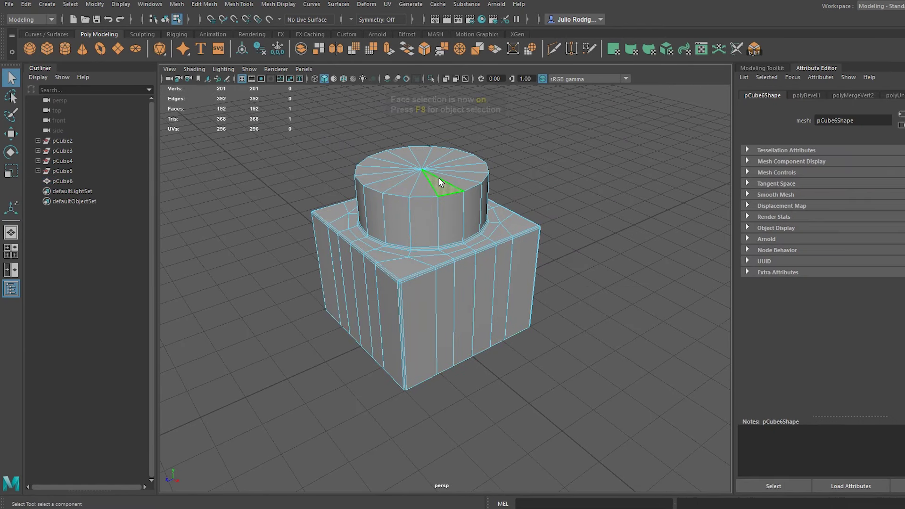
Select all faces of the stud's top cap, viewed from above
{"action": "key", "text": "F9"}
{"action": "right_click_drag", "start_coordinate": [443, 194], "coordinate": [455, 176]}
{"action": "scroll", "coordinate": [519, 198], "scroll_direction": "down", "scroll_amount": 4}
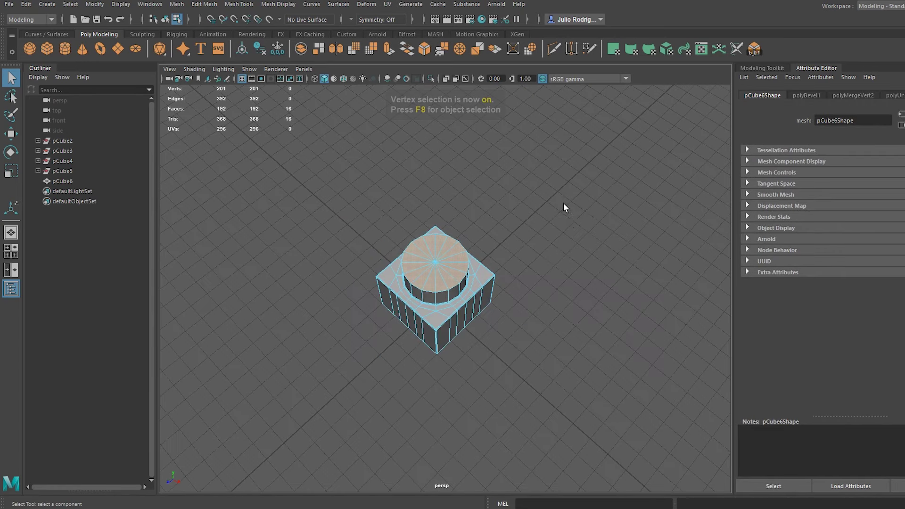
{"action": "left_click_drag", "start_coordinate": [564, 203], "coordinate": [536, 278], "text": "alt"}
{"action": "scroll", "coordinate": [548, 263], "scroll_direction": "up", "scroll_amount": 5}
Extrude the top cap faces, raise them upward, and scale them inward into a taper
{"action": "key", "text": "ctrl+e"}
{"action": "left_click_drag", "start_coordinate": [388, 201], "coordinate": [553, 249], "text": "alt"}
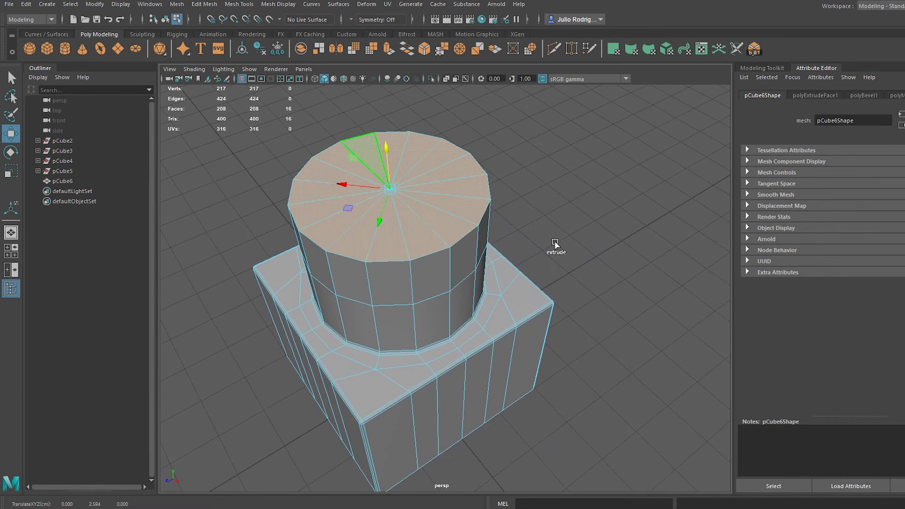
{"action": "left_click_drag", "start_coordinate": [395, 170], "coordinate": [397, 145]}
{"action": "key", "text": "r"}
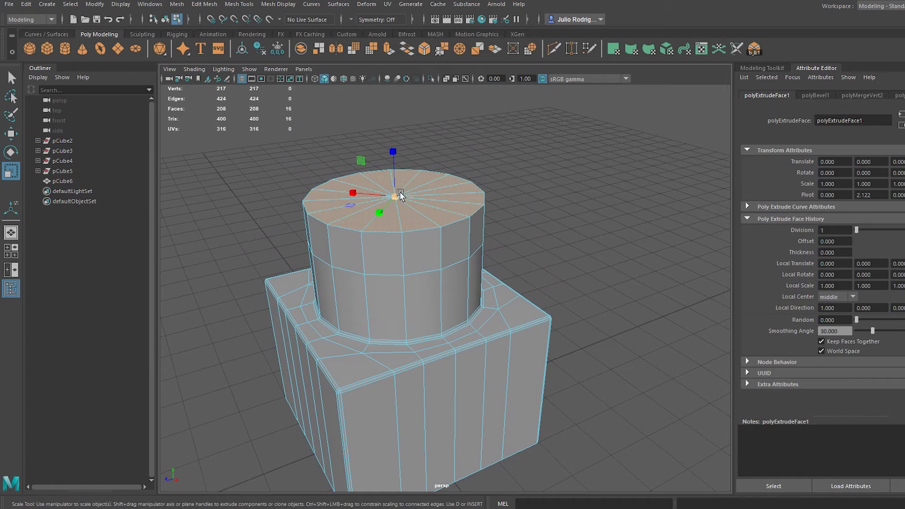
{"action": "left_click_drag", "start_coordinate": [395, 196], "coordinate": [340, 200]}
{"action": "key", "text": "w"}
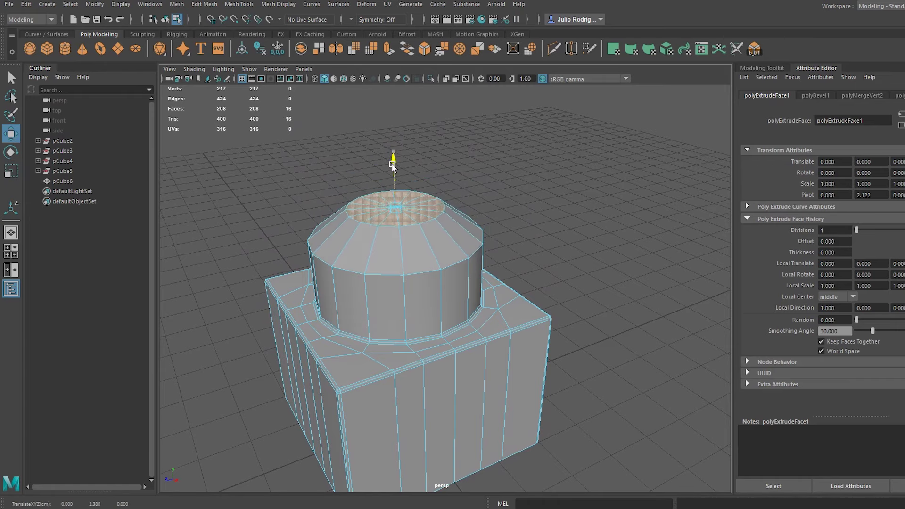
Deselect the cap and orbit to inspect the stud's tapered top rim
{"action": "scroll", "coordinate": [537, 176], "scroll_direction": "down", "scroll_amount": 3}
{"action": "left_click", "coordinate": [537, 176]}
{"action": "left_click_drag", "start_coordinate": [537, 176], "coordinate": [538, 301], "text": "alt"}
{"action": "scroll", "coordinate": [485, 250], "scroll_direction": "up", "scroll_amount": 3}
{"action": "scroll", "coordinate": [485, 251], "scroll_direction": "up", "scroll_amount": 2}
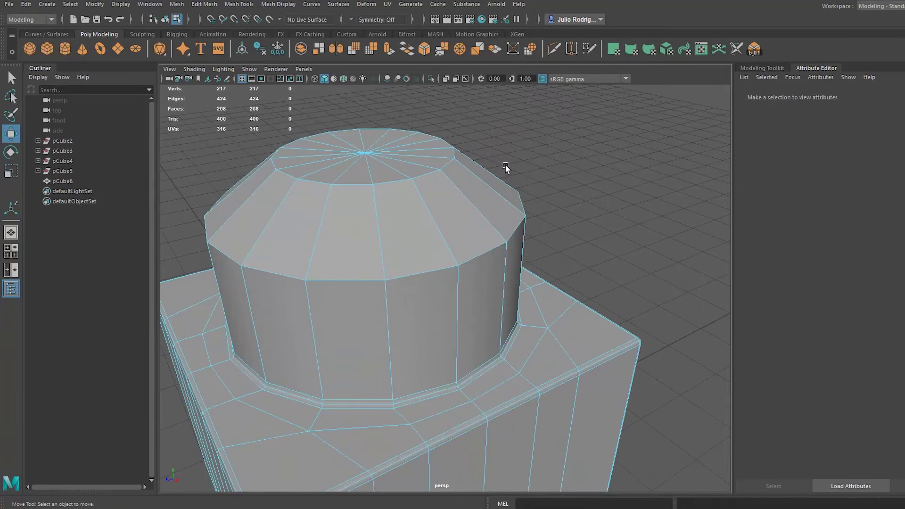
{"action": "left_click_drag", "start_coordinate": [505, 164], "coordinate": [488, 174], "text": "alt"}
Bevel the stud's top rim edge loop with 2 segments at fraction 0.195
{"action": "scroll", "coordinate": [489, 174], "scroll_direction": "down", "scroll_amount": 3}
{"action": "key", "text": "F10"}
{"action": "double_click", "coordinate": [452, 284]}
{"action": "key", "text": "ctrl+b"}
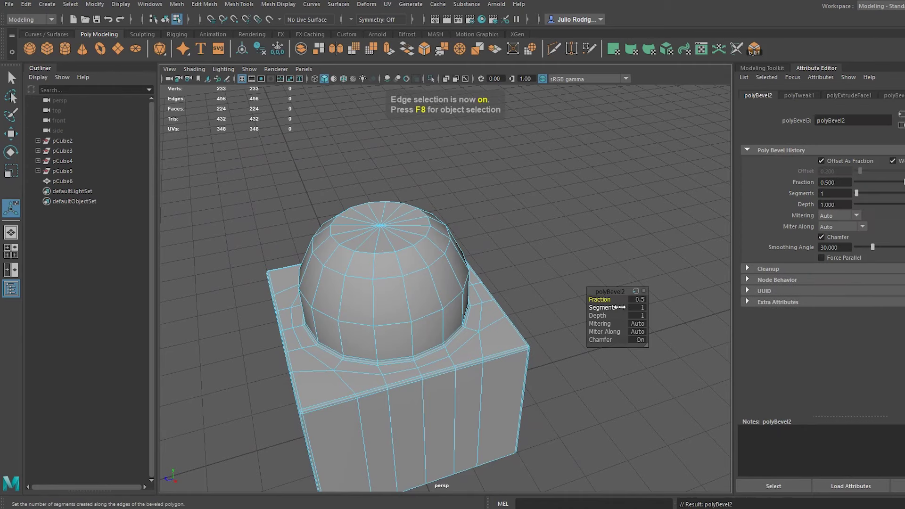
{"action": "left_click_drag", "start_coordinate": [595, 299], "coordinate": [608, 299]}
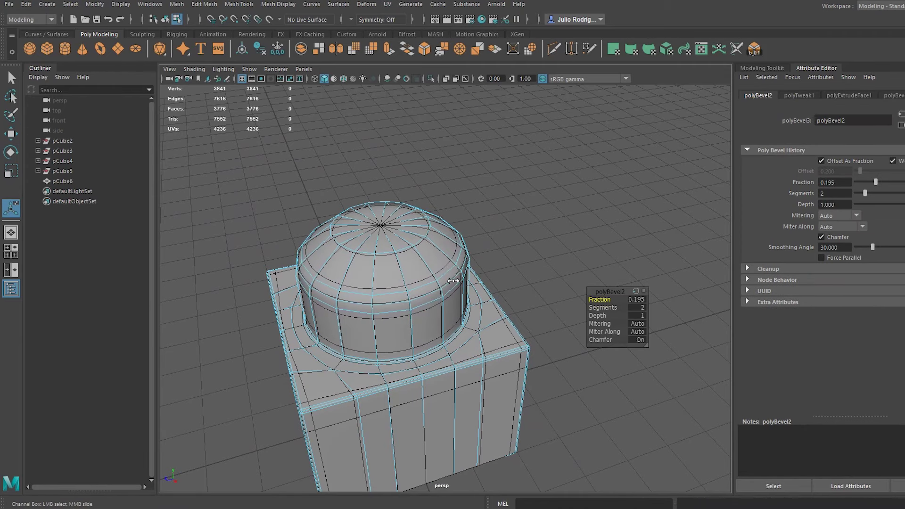
{"action": "left_click", "coordinate": [538, 233]}
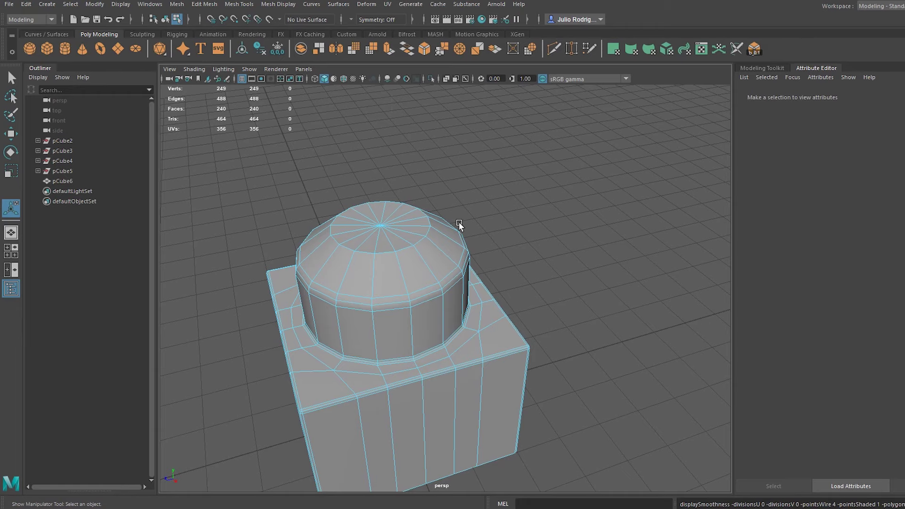
Bevel the next top edge loop with 2 segments at fraction 0.075
{"action": "key", "text": "F10"}
{"action": "double_click", "coordinate": [406, 251]}
{"action": "key", "text": "ctrl+b"}
{"action": "left_click_drag", "start_coordinate": [599, 299], "coordinate": [377, 274]}
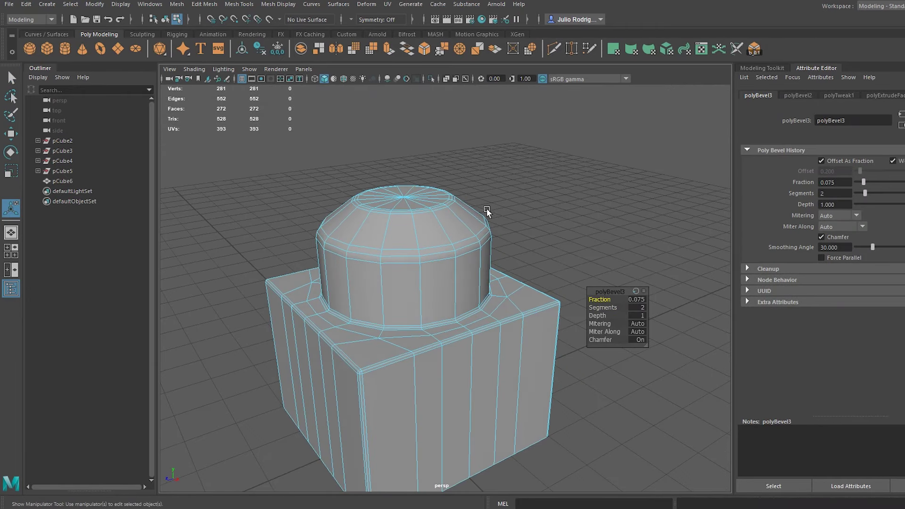
{"action": "left_click_drag", "start_coordinate": [566, 199], "coordinate": [467, 232], "text": "alt"}
{"action": "key", "text": "q"}
{"action": "key", "text": "F10"}
{"action": "scroll", "coordinate": [443, 214], "scroll_direction": "up", "scroll_amount": 5}
Extrude the top cap's centre vertex with length 0 to form a small edge ring
{"action": "scroll", "coordinate": [434, 231], "scroll_direction": "down", "scroll_amount": 3}
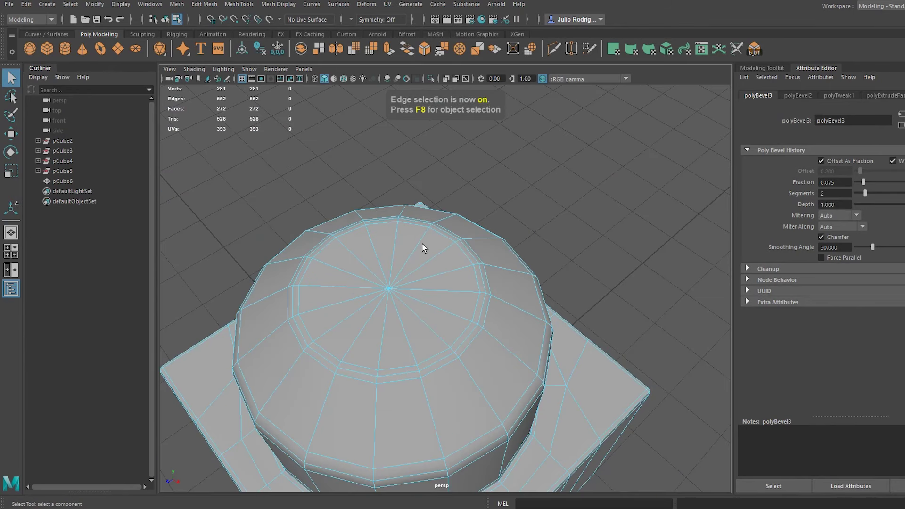
{"action": "key", "text": "F9"}
{"action": "left_click", "coordinate": [389, 289]}
{"action": "key", "text": "ctrl+e"}
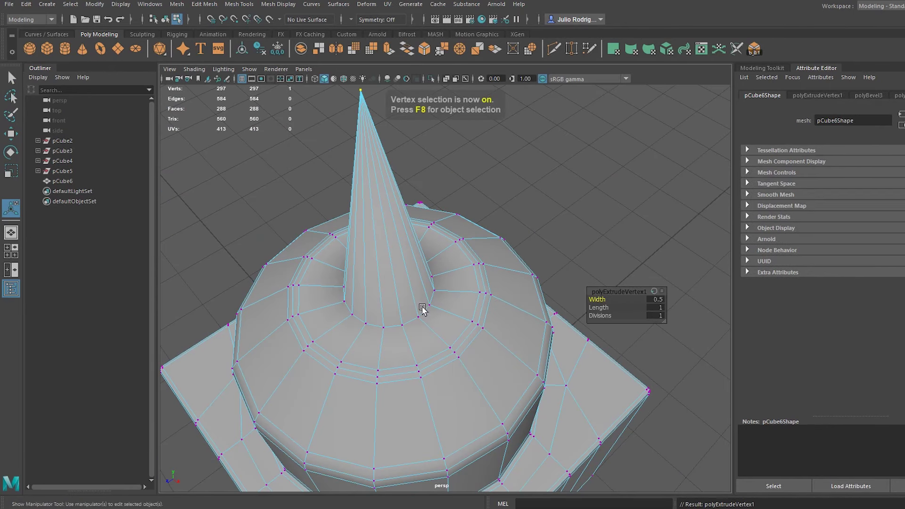
{"action": "left_click", "coordinate": [654, 307]}
{"action": "type", "text": "0"}
{"action": "key", "text": "Return"}
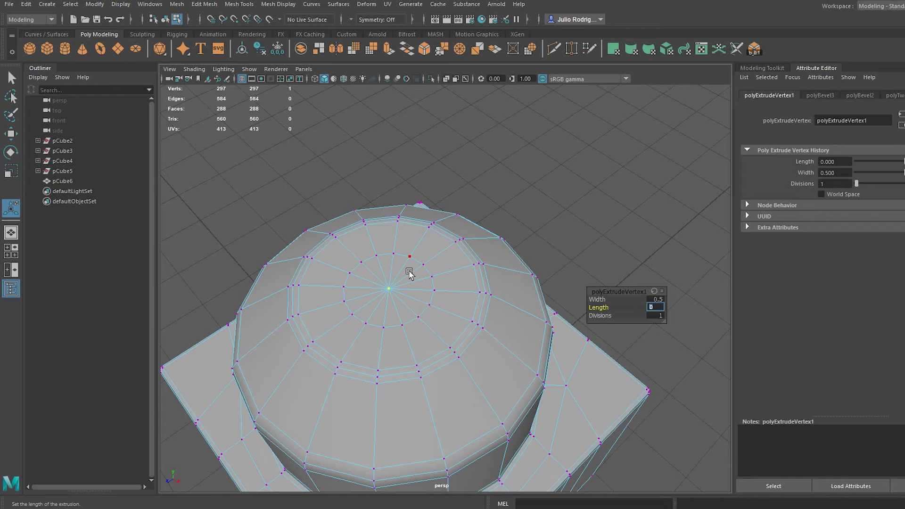
{"action": "key", "text": "t"}
Select a radial edge on the top cap and preview the brick smoothed
{"action": "key", "text": "F10"}
{"action": "left_click", "coordinate": [410, 308]}
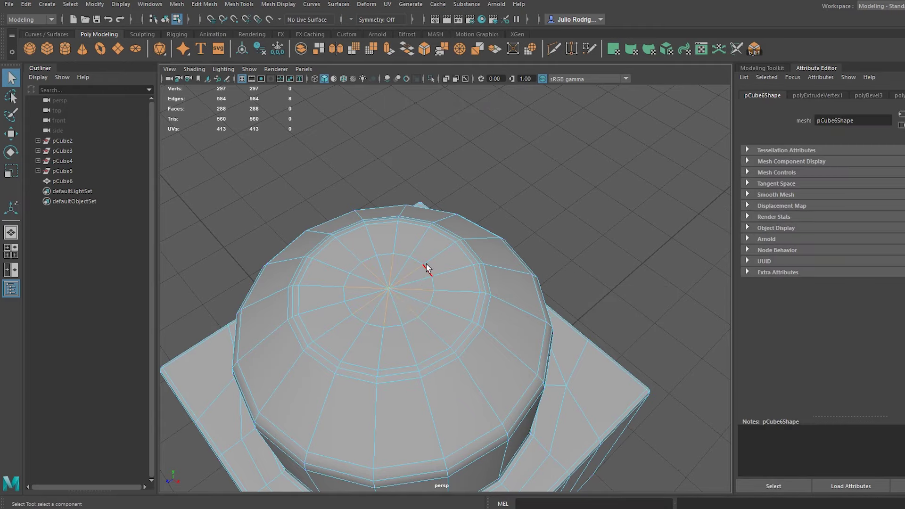
{"action": "key", "text": "3"}
{"action": "scroll", "coordinate": [536, 222], "scroll_direction": "down", "scroll_amount": 5}
{"action": "scroll", "coordinate": [542, 276], "scroll_direction": "up", "scroll_amount": 4}
Deselect the smoothed brick, hide the viewport grid, and orbit to a raised side view
{"action": "left_click_drag", "start_coordinate": [542, 276], "coordinate": [576, 255], "text": "alt"}
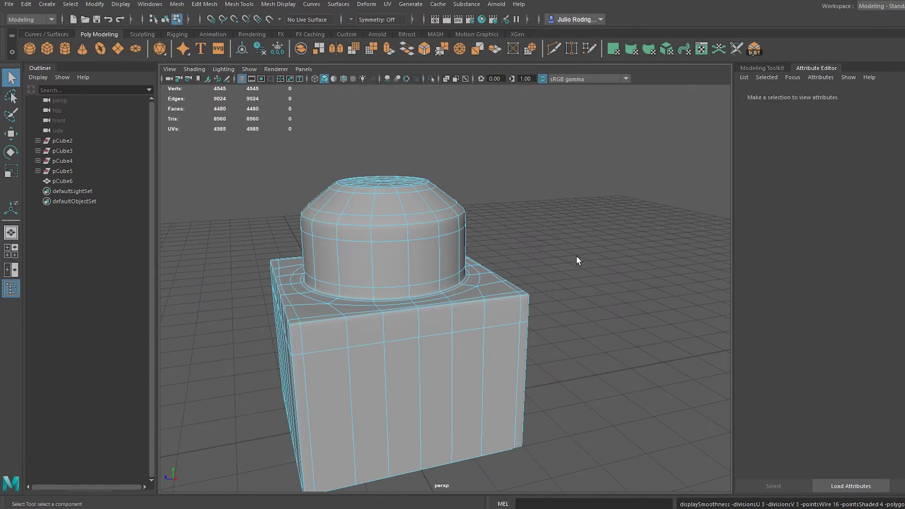
{"action": "key", "text": "F8"}
{"action": "mouse_move", "coordinate": [640, 299]}
{"action": "left_mouse_down", "text": "alt"}
{"action": "mouse_move", "coordinate": [594, 283]}
{"action": "mouse_move", "coordinate": [598, 270]}
{"action": "mouse_move", "coordinate": [733, 270]}
{"action": "mouse_move", "coordinate": [574, 204]}
{"action": "mouse_move", "coordinate": [588, 212]}
{"action": "left_mouse_up", "text": "alt"}
{"action": "left_click", "coordinate": [594, 283]}
{"action": "left_click", "coordinate": [247, 78]}
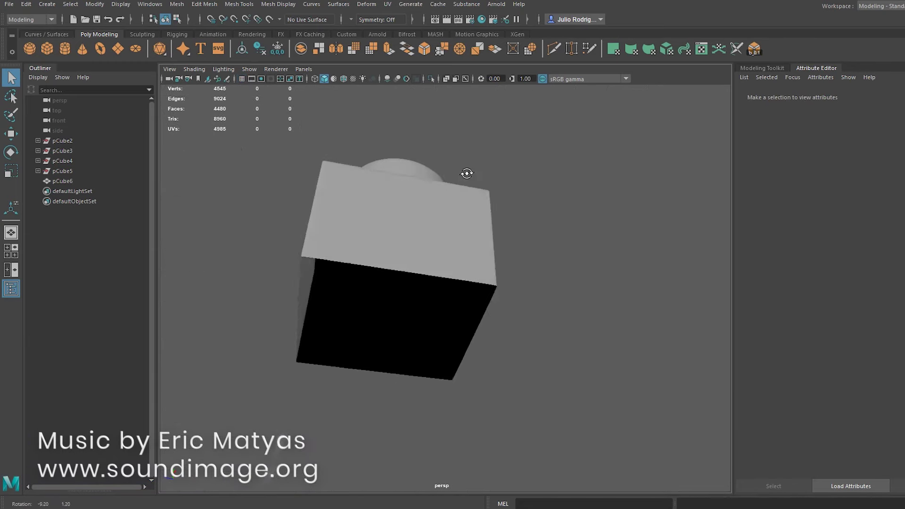
{"action": "mouse_move", "coordinate": [465, 172]}
{"action": "left_mouse_down", "text": "alt"}
{"action": "mouse_move", "coordinate": [511, 216]}
{"action": "mouse_move", "coordinate": [501, 230]}
{"action": "mouse_move", "coordinate": [618, 259]}
{"action": "mouse_move", "coordinate": [610, 228]}
{"action": "left_mouse_up", "text": "alt"}
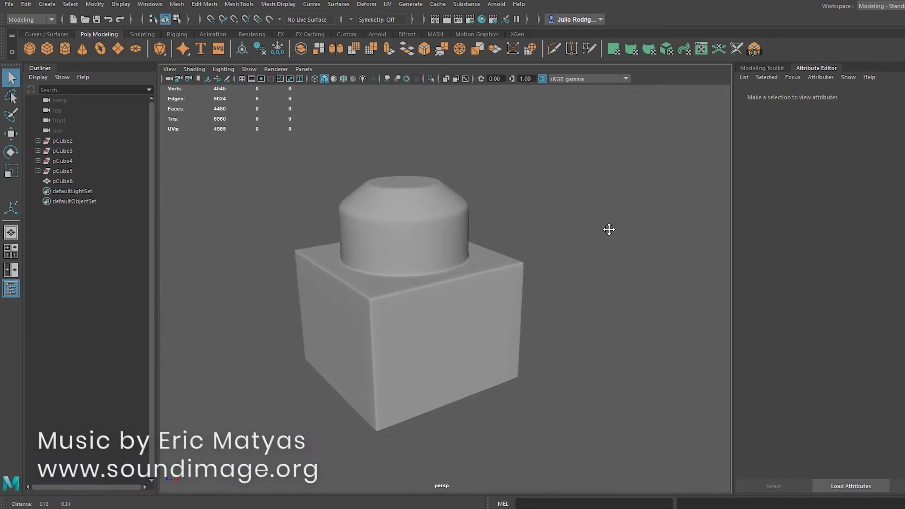
Assign a new Blinn material to pCube6, then deselect it
{"action": "left_click", "coordinate": [497, 292]}
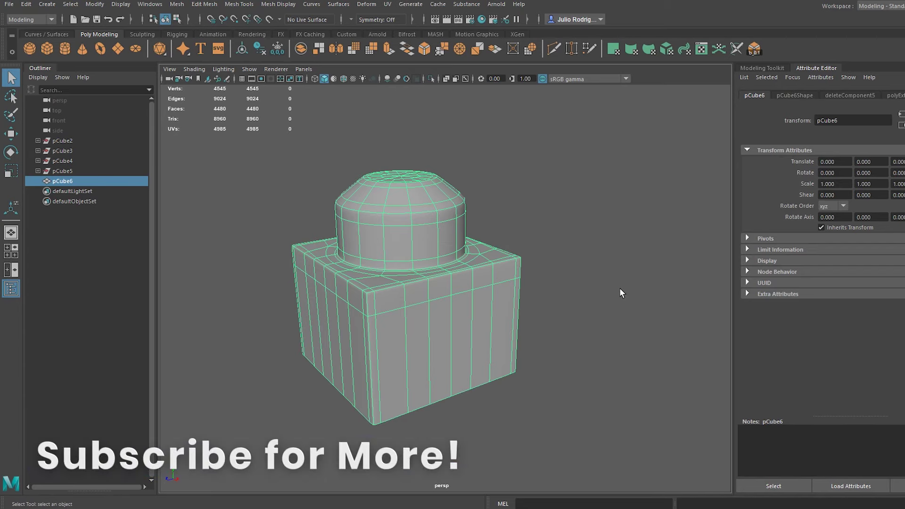
{"action": "left_click", "coordinate": [608, 294]}
{"action": "scroll", "coordinate": [606, 300], "scroll_direction": "up", "scroll_amount": 5}
{"action": "left_click", "coordinate": [454, 306]}
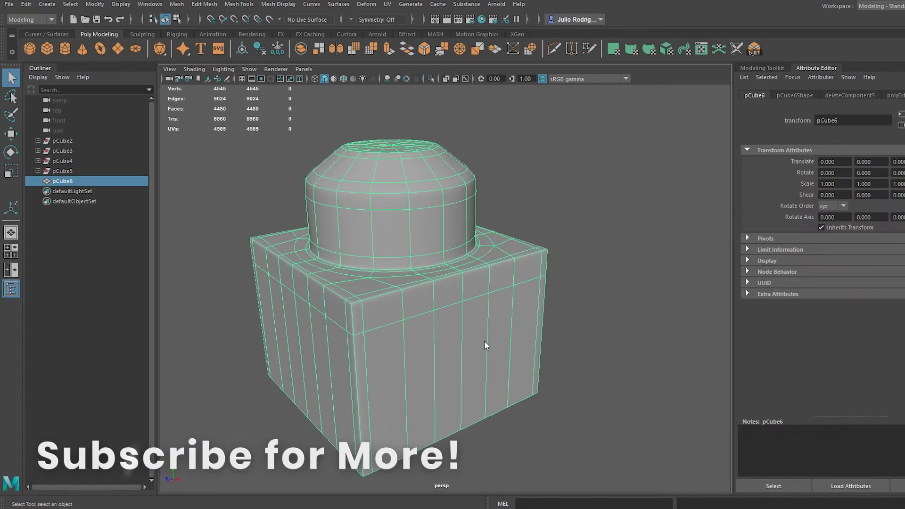
{"action": "right_click_drag", "start_coordinate": [484, 244], "coordinate": [483, 507]}
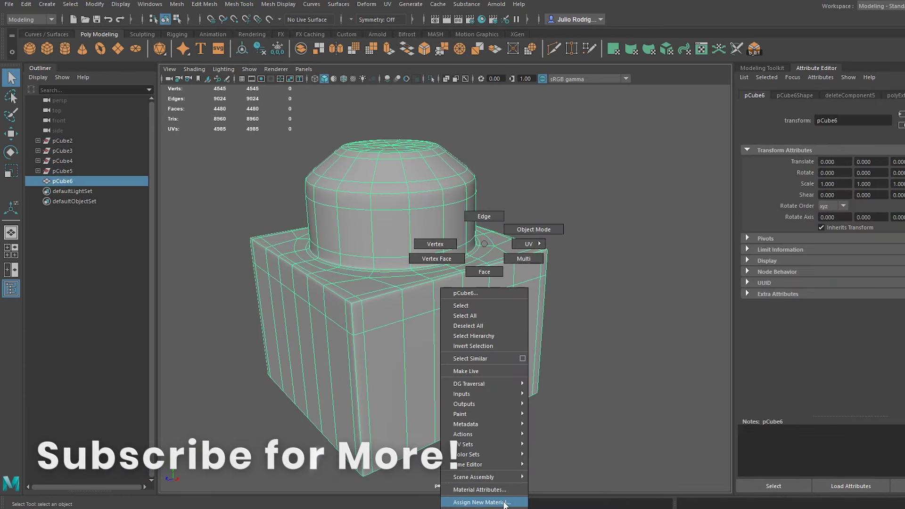
{"action": "right_click_drag", "start_coordinate": [483, 507], "coordinate": [549, 439]}
{"action": "left_click", "coordinate": [568, 412]}
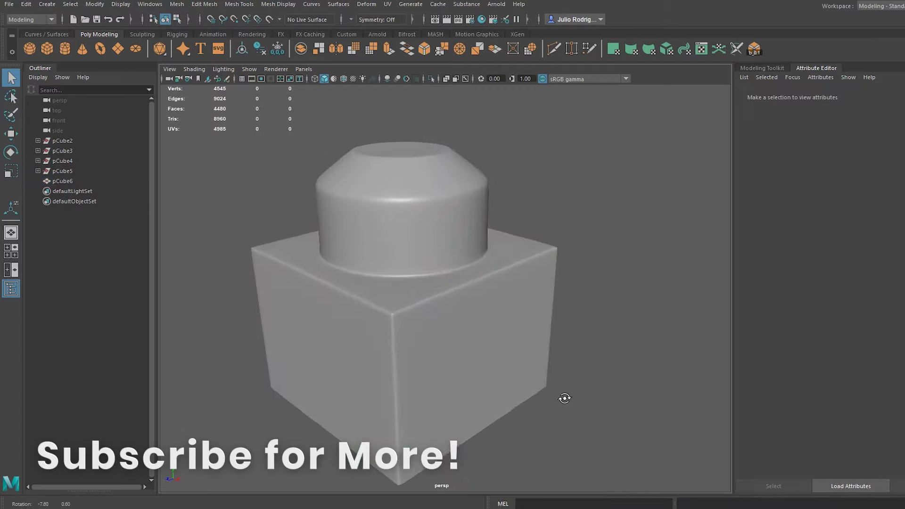